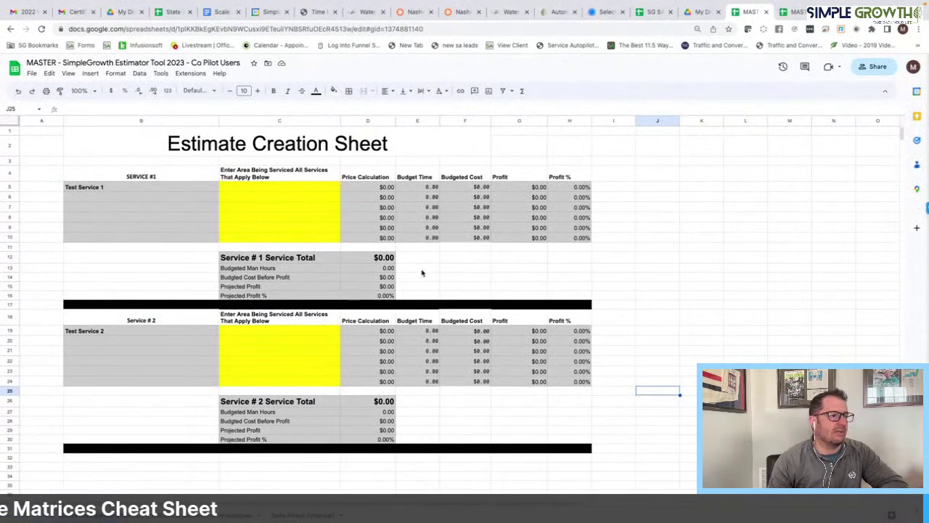
- Open the Price & Production Information sheet and enlarge its view to 150%
scroll(243, 475, "down", 1)
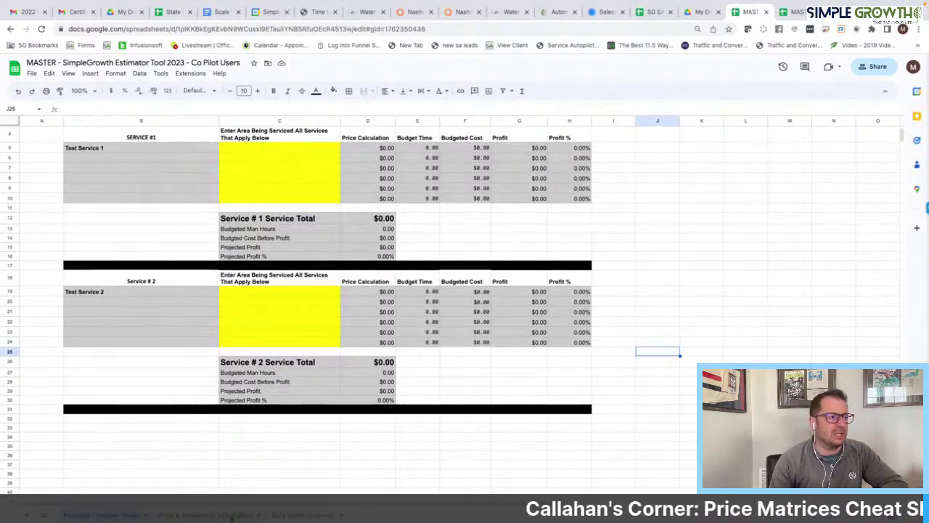
left_click(206, 515)
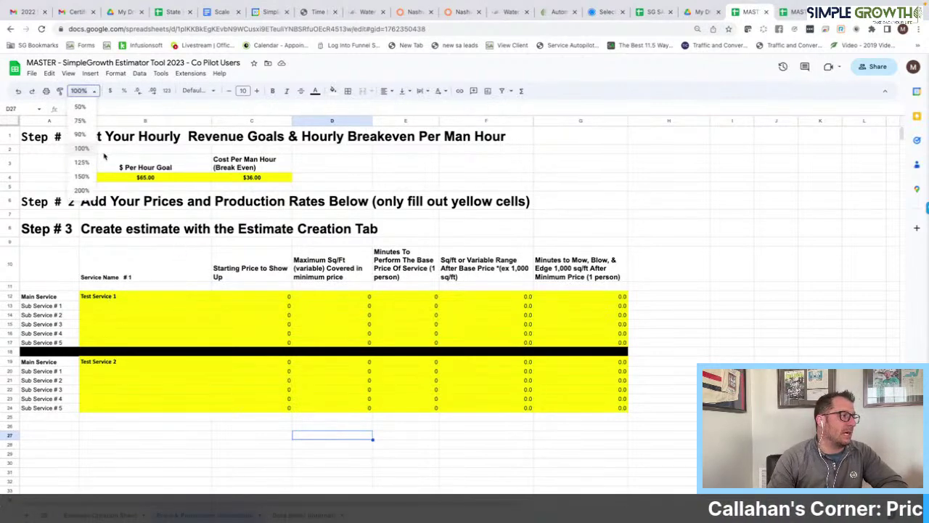
left_click(82, 177)
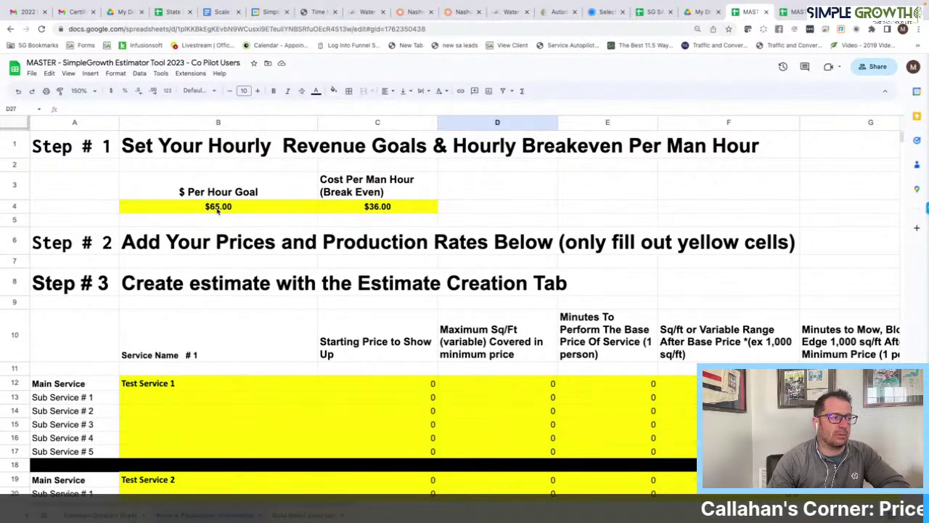
- Set the dollar-per-hour goal to $60 and the break-even cost per man hour to $51
left_click(217, 207)
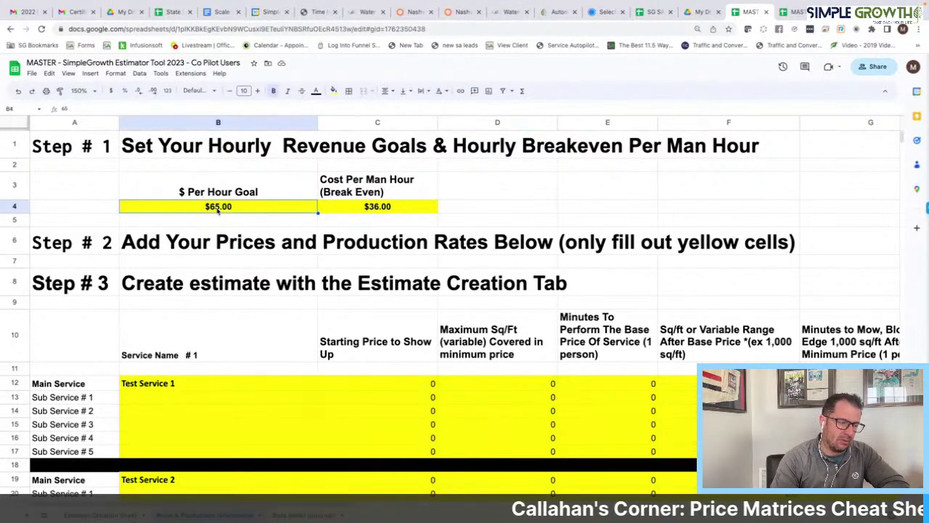
type("60")
key("Return")
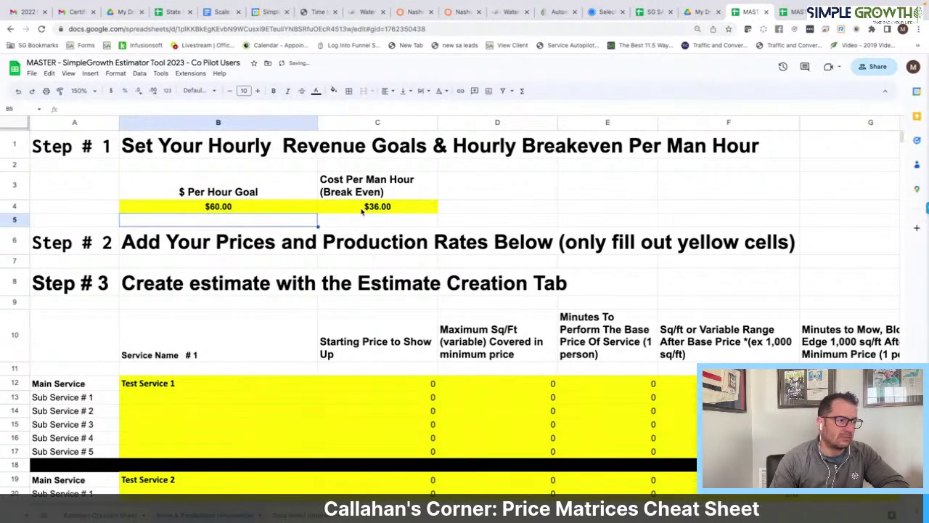
left_click(365, 210)
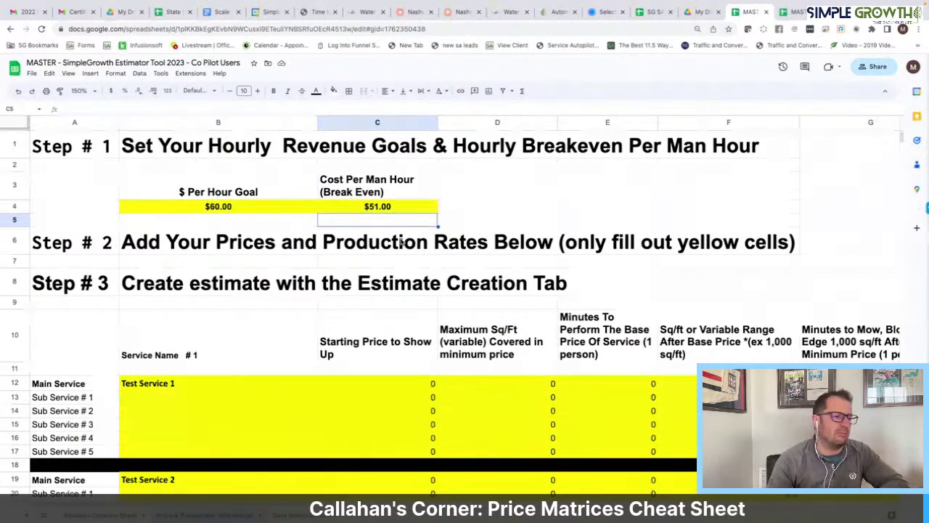
- Rename the first main service, Test Service 1, to Lawn Mowing
scroll(158, 340, "down", 1)
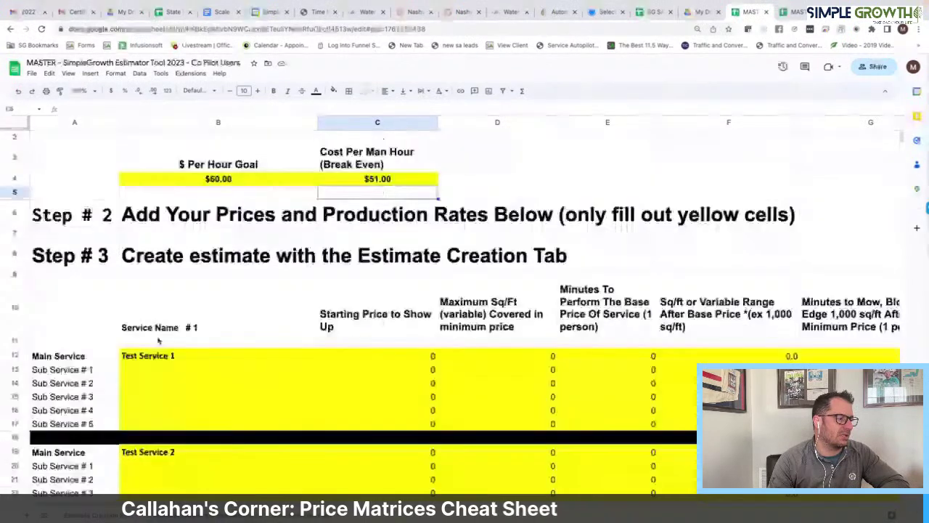
scroll(158, 339, "down", 1)
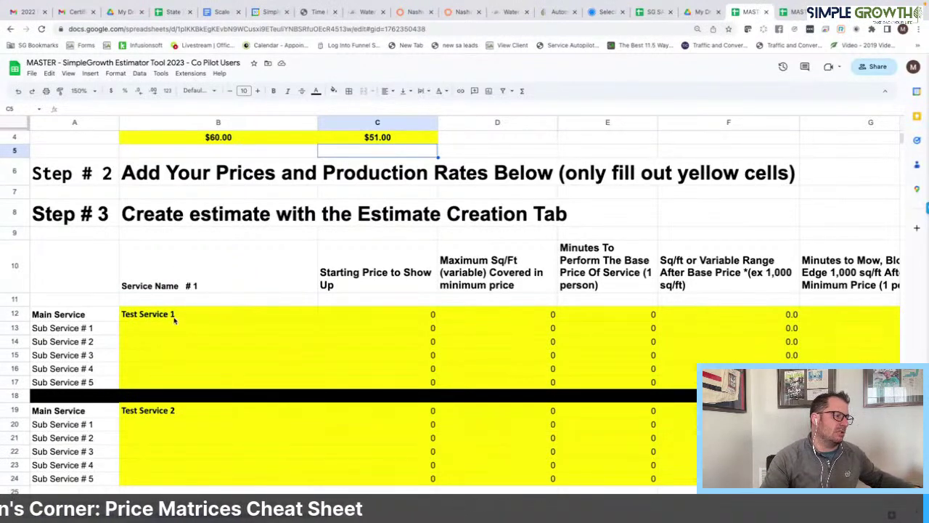
left_click(175, 322)
type("L")
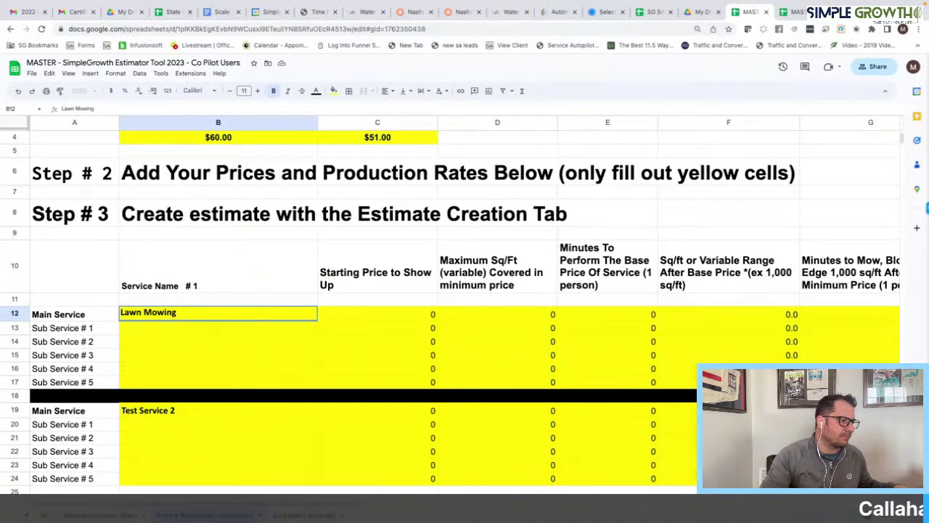
type("awn Mowing")
- For Lawn Mowing, enter a starting price of 55, a maximum of 5000 sq ft covered, and 33 minutes for the base service
left_click(416, 320)
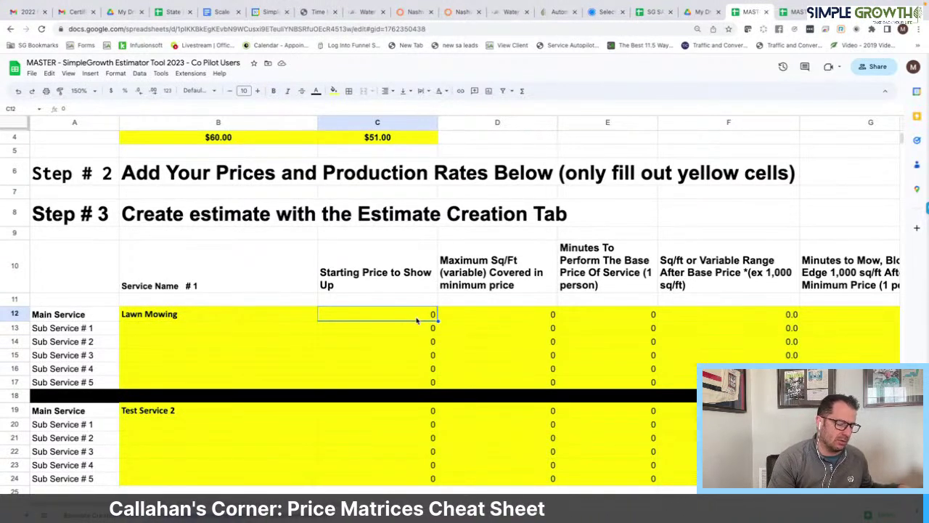
type("55")
key("Tab")
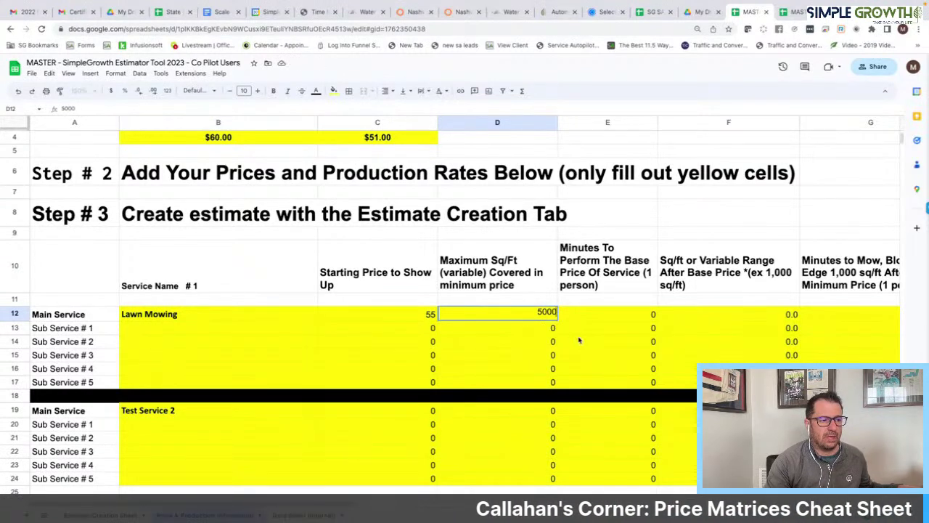
key("Tab")
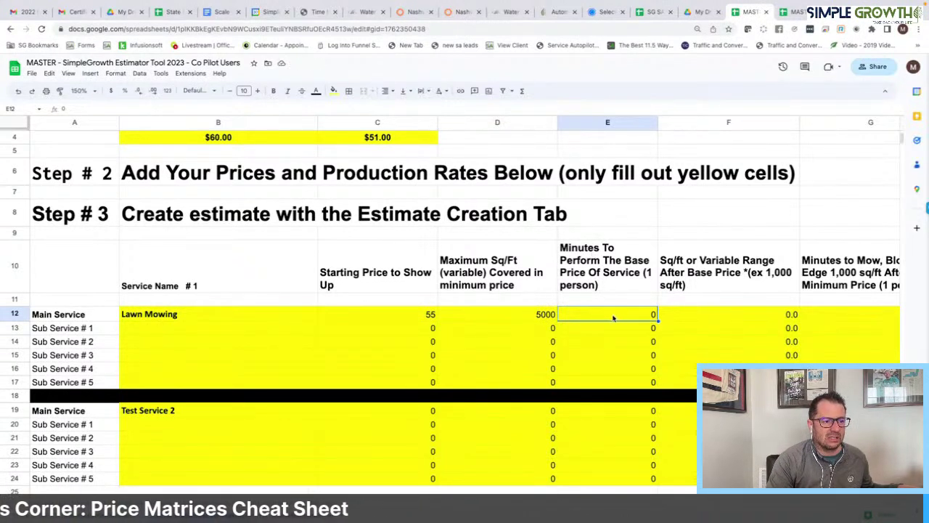
type("33")
key("Return")
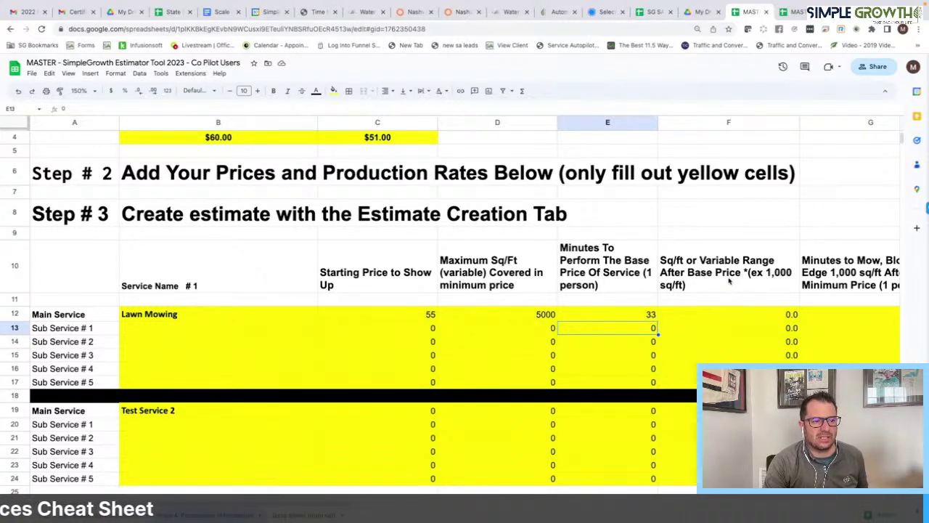
- Set Lawn Mowing's variable range after the base price to 1000 sq ft and its minutes per 1,000 sq ft to 3
left_click(735, 319)
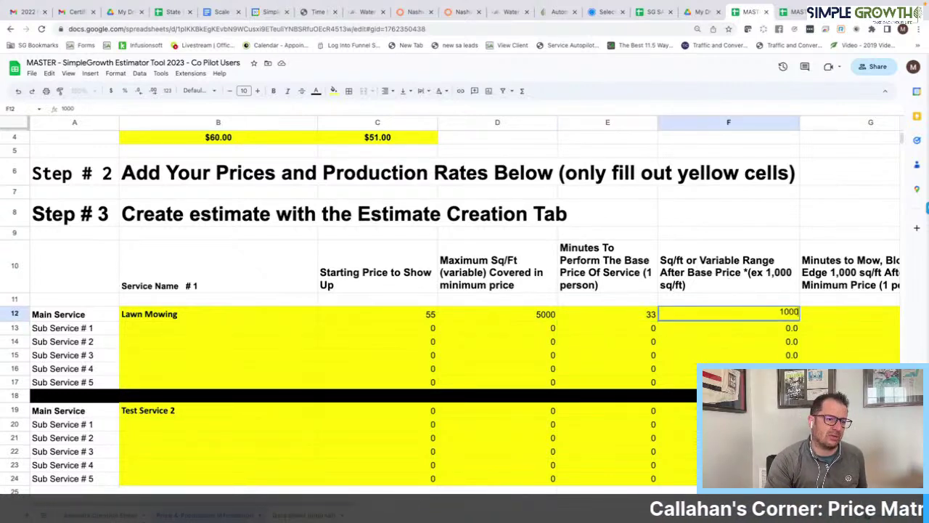
type("1000")
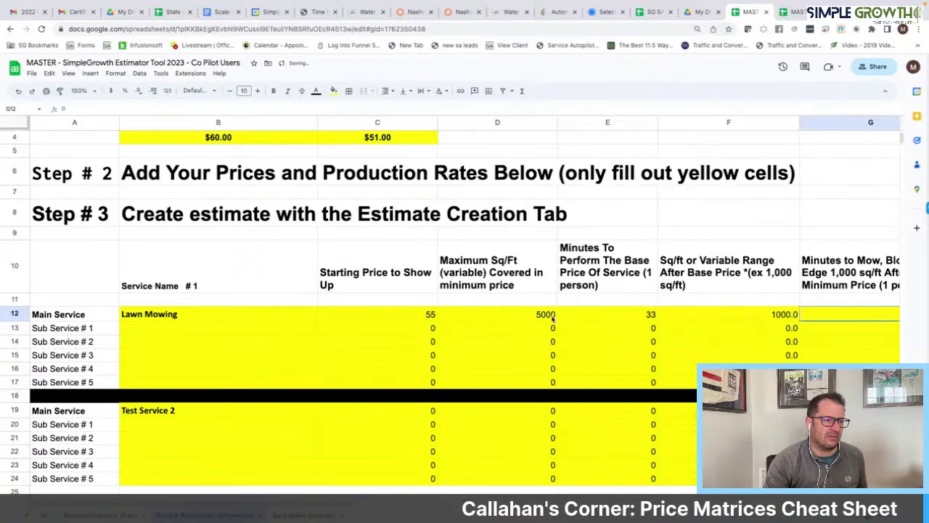
left_click(817, 316)
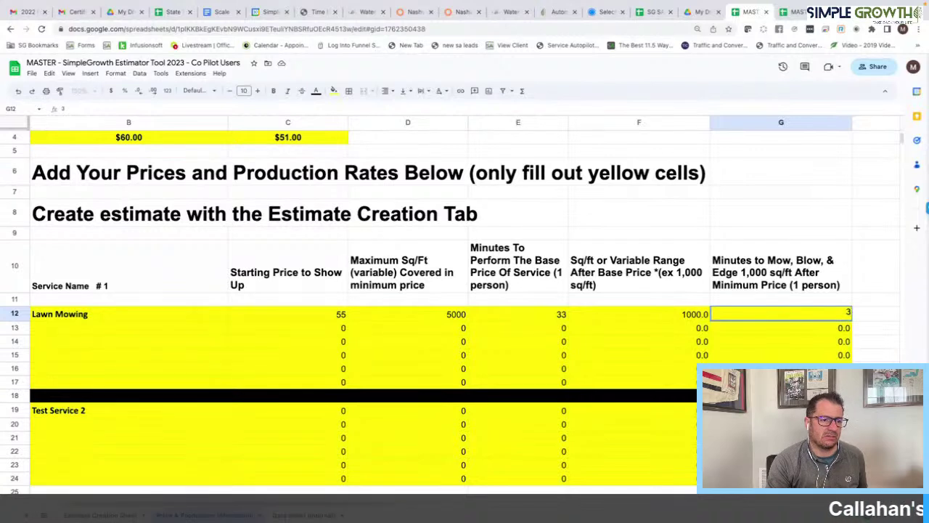
key("Return")
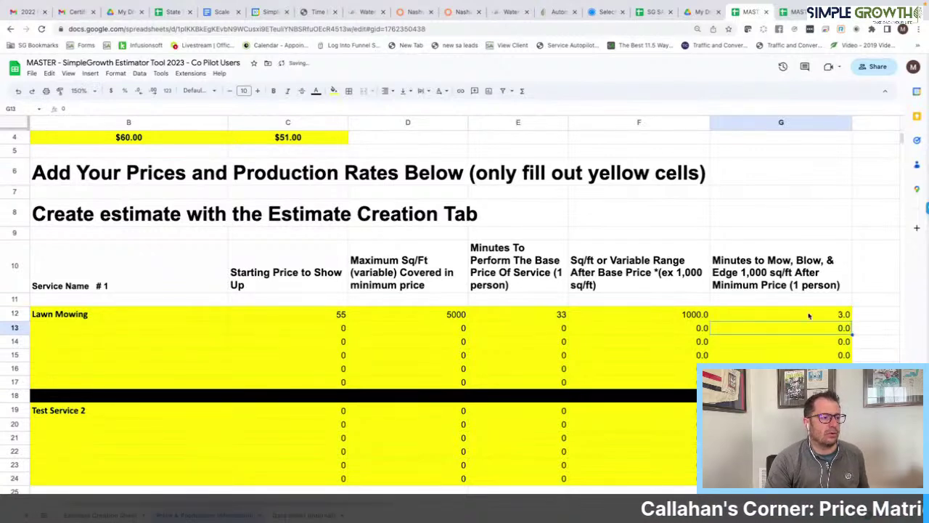
left_click(337, 318)
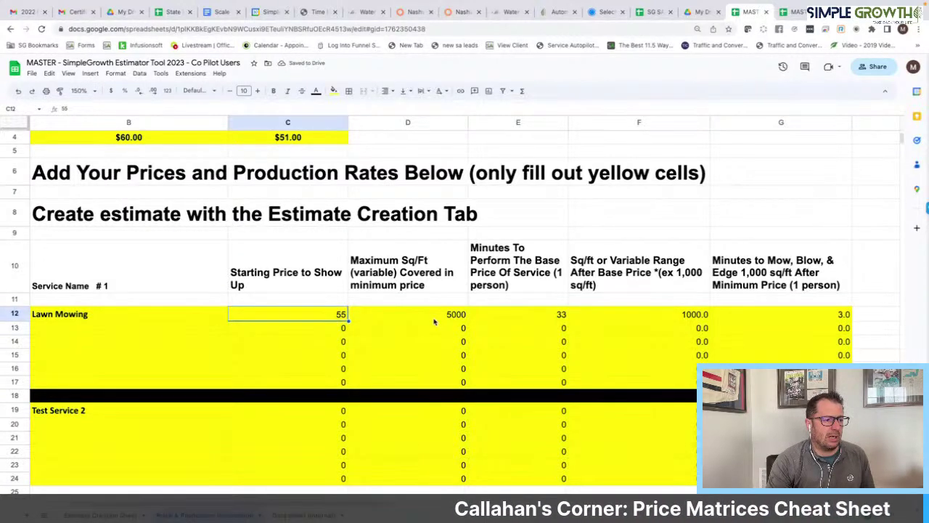
left_click(434, 317)
left_click(524, 318)
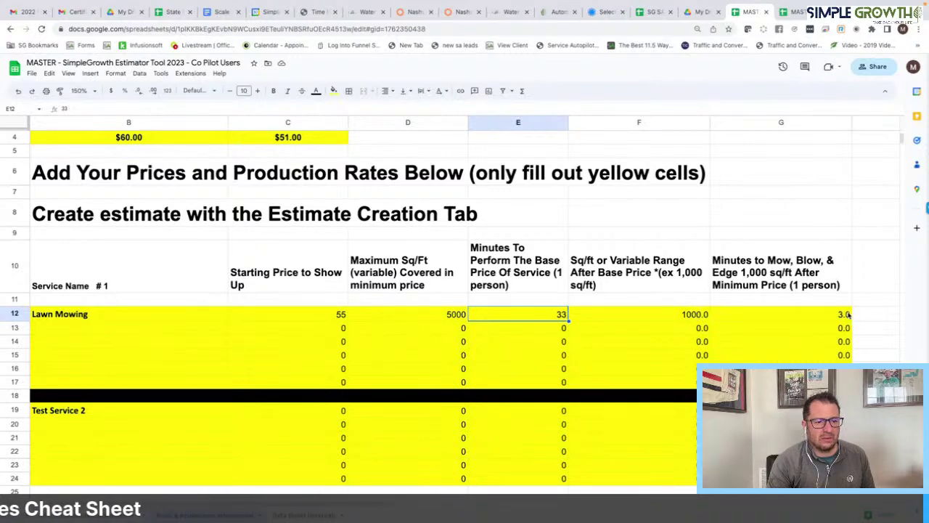
scroll(670, 313, "up", 1)
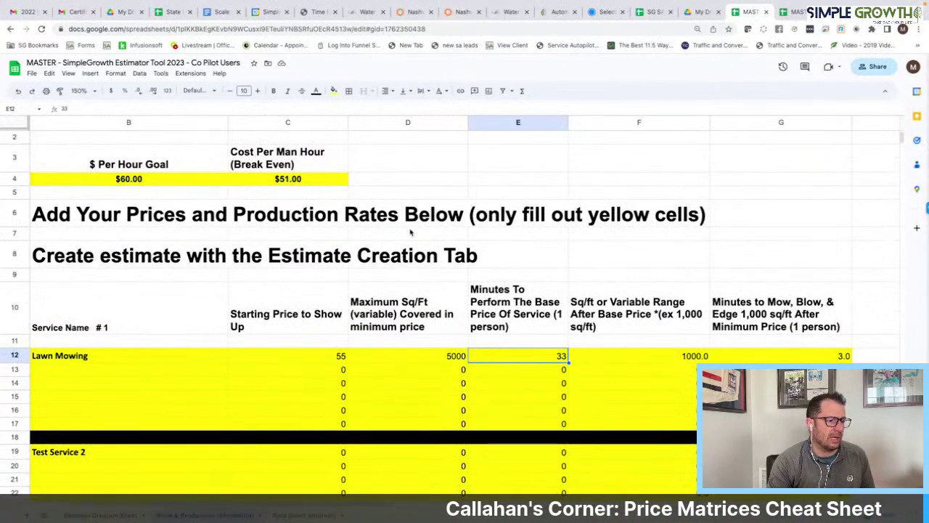
scroll(410, 232, "left", 2)
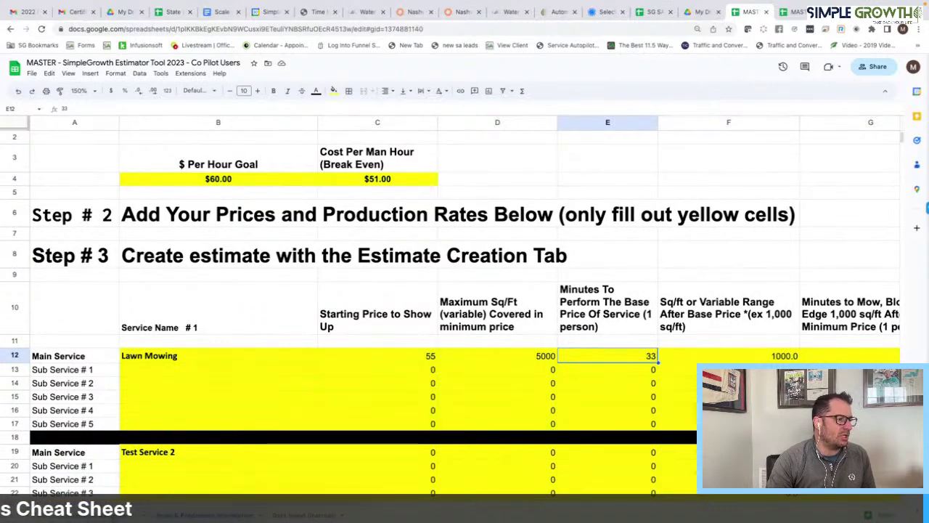
- On the Estimate Creation Sheet, enter 6000 as the area being serviced for Lawn Mowing
left_click(102, 515)
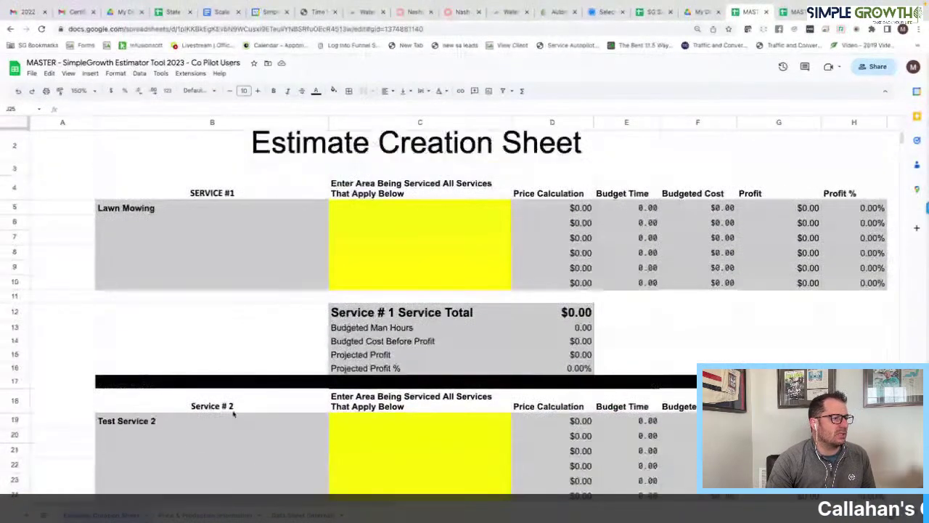
scroll(233, 413, "up", 1)
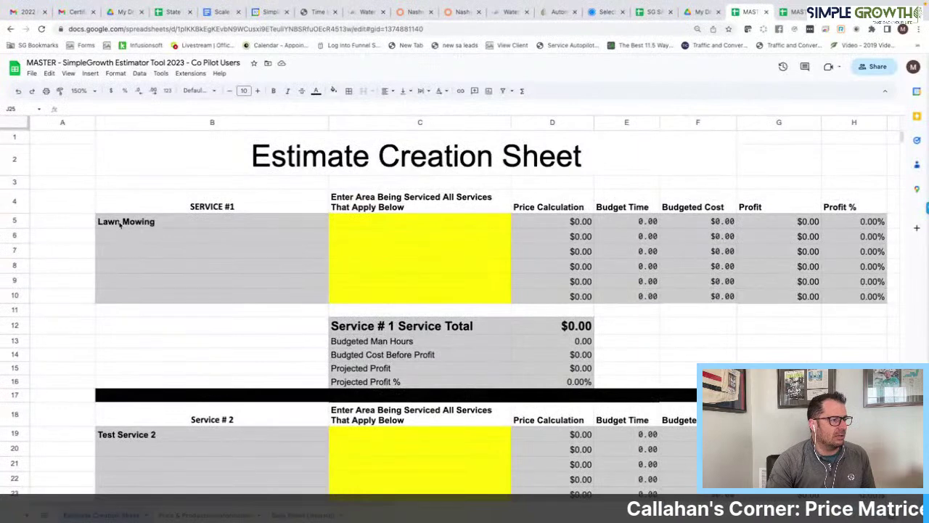
left_click(363, 224)
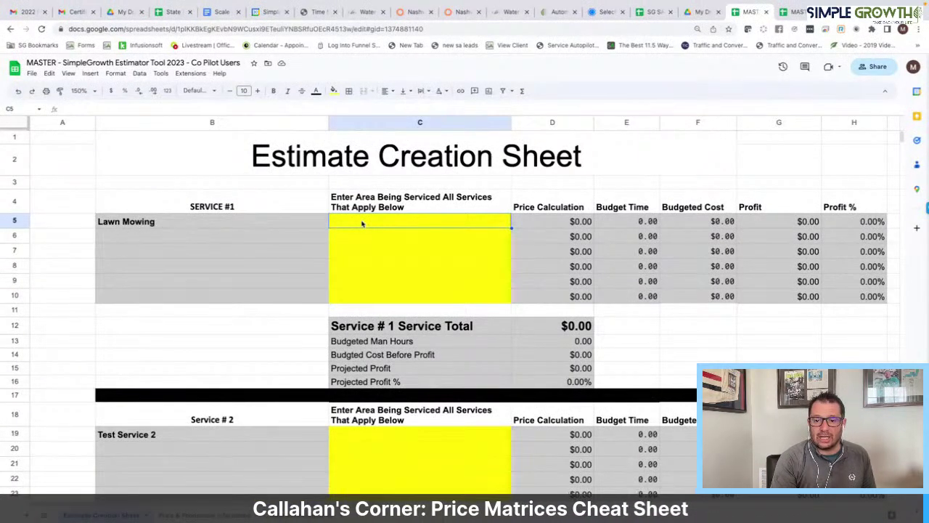
type("6000")
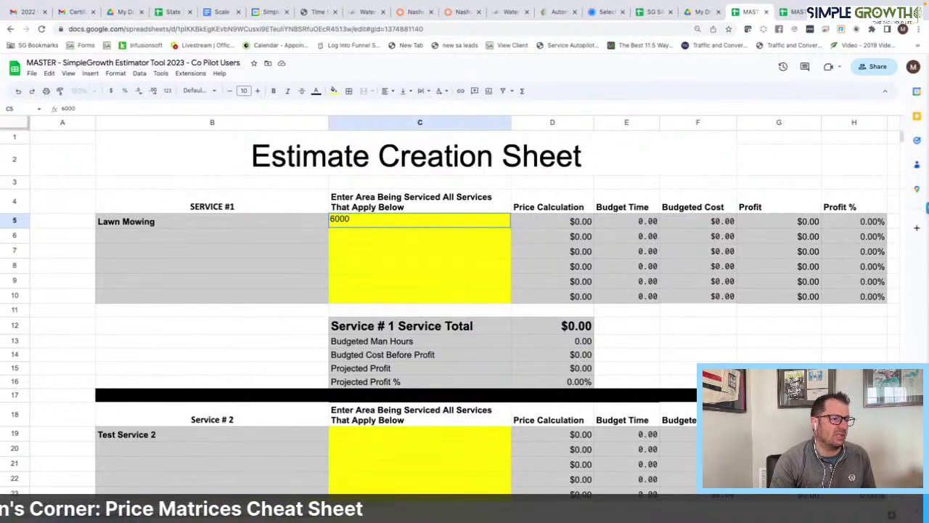
key("Return")
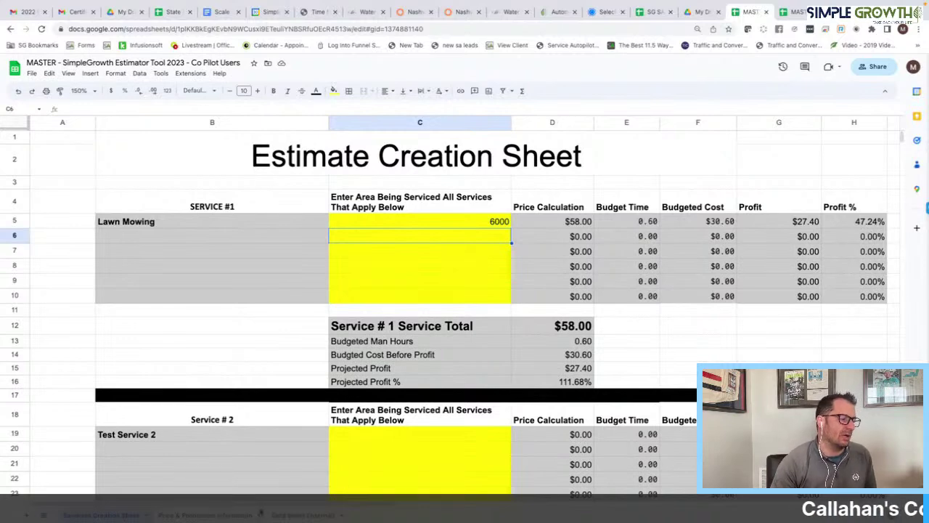
- Check the Lawn Mowing rates against the estimate and inspect the Projected Profit % formula for Service #1
left_click(207, 514)
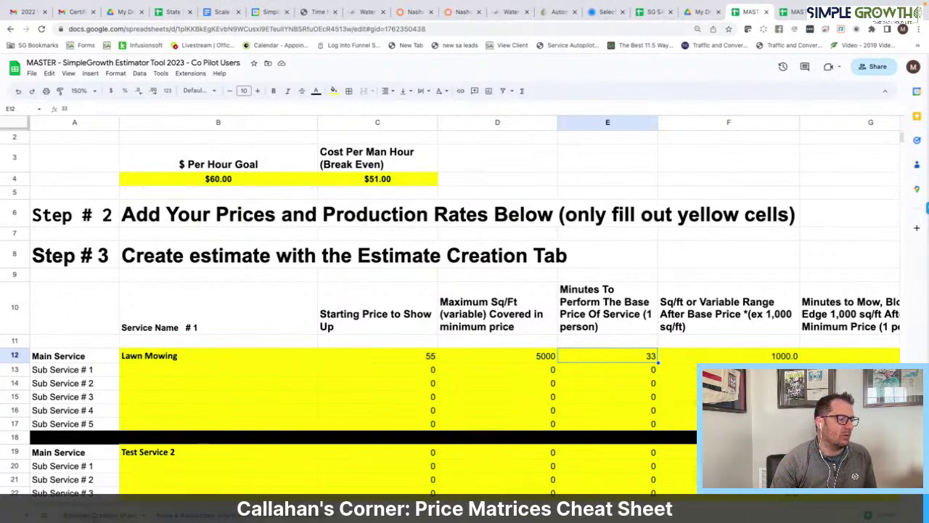
left_click(102, 515)
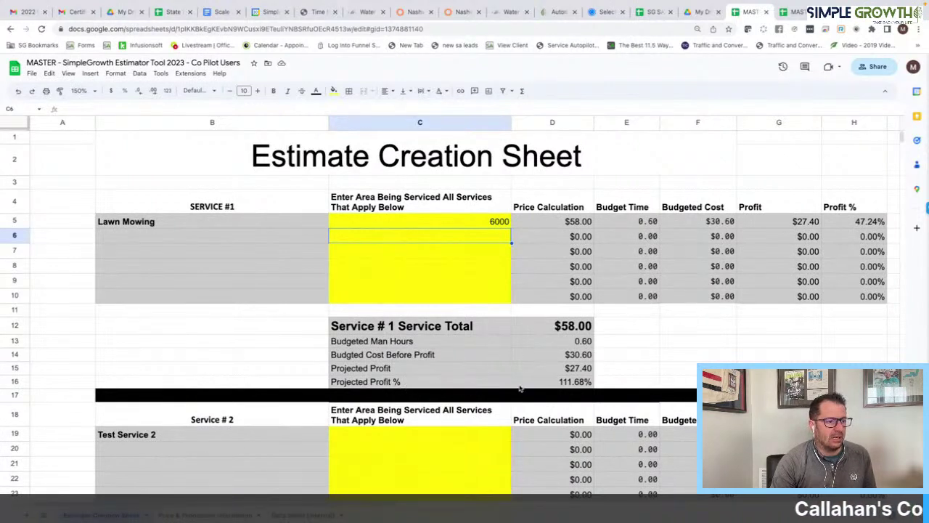
left_click(575, 381)
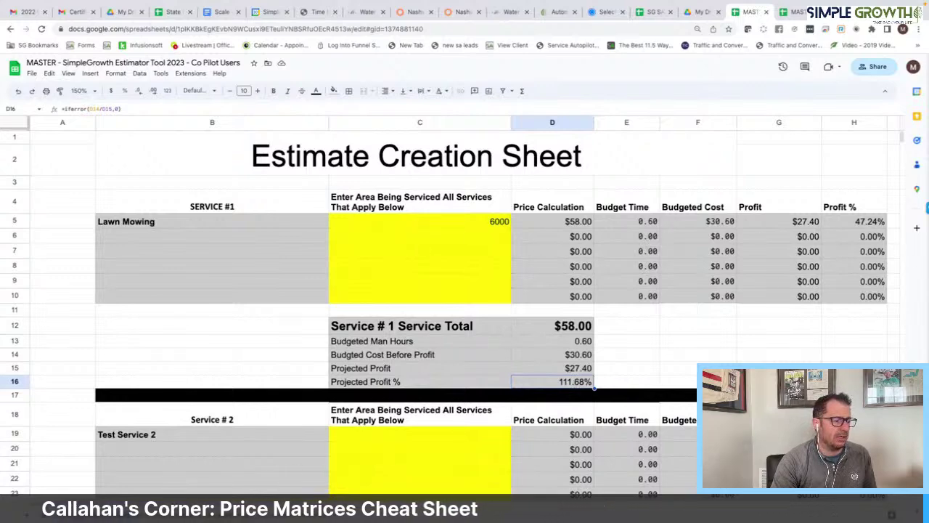
- On the Price & Production Information sheet, rename the second main service, Test Service 2, to Mulch Installation
key("ctrl+shift+Page_Up")
scroll(259, 415, "down", 3)
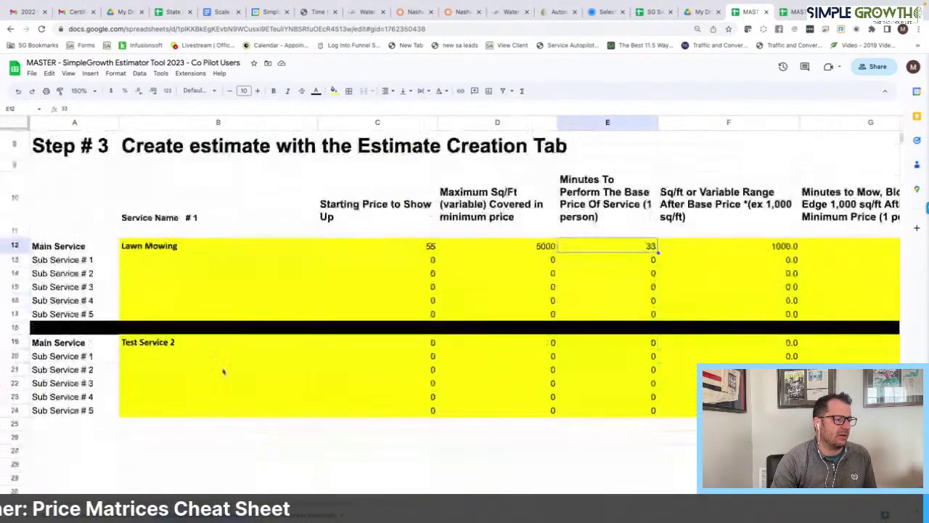
left_click(203, 321)
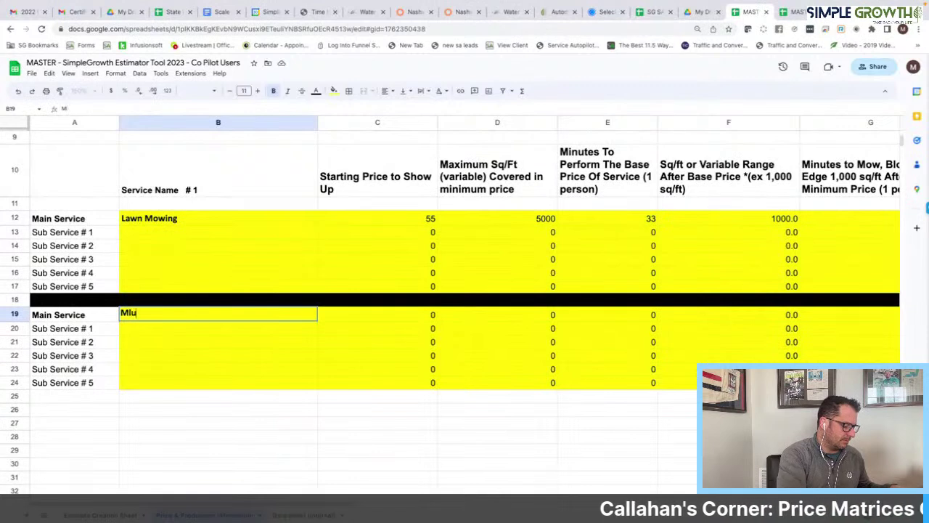
type("Mluc")
key("BackSpace")
key("BackSpace")
key("BackSpace")
type("ulc")
key("BackSpace")
key("BackSpace")
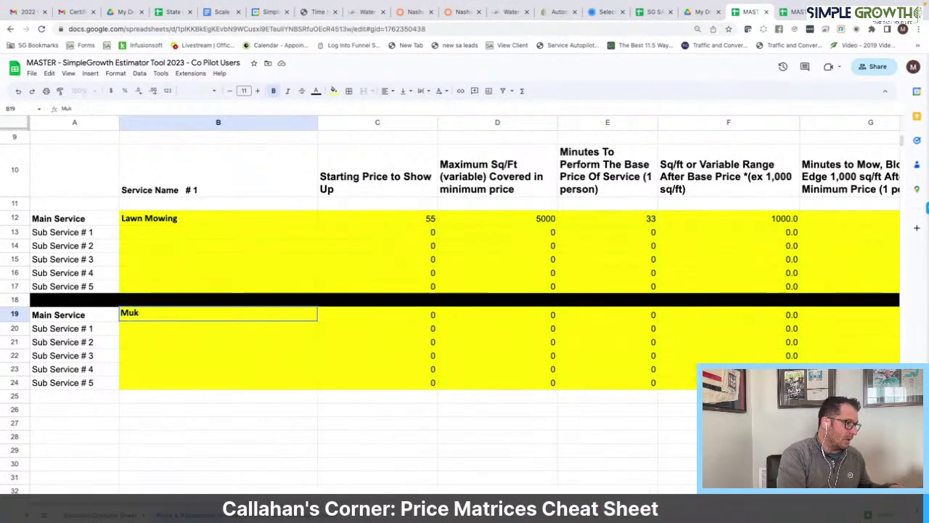
type("lch IN")
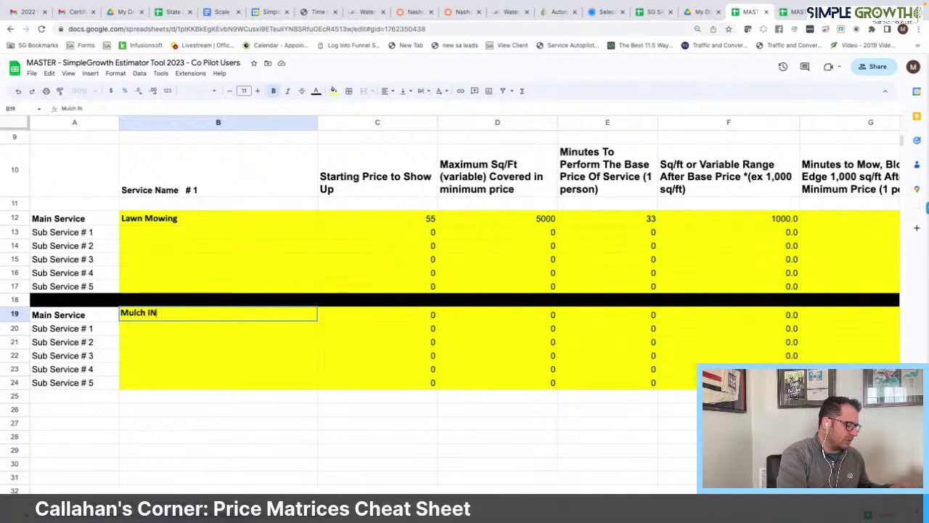
type("stallation")
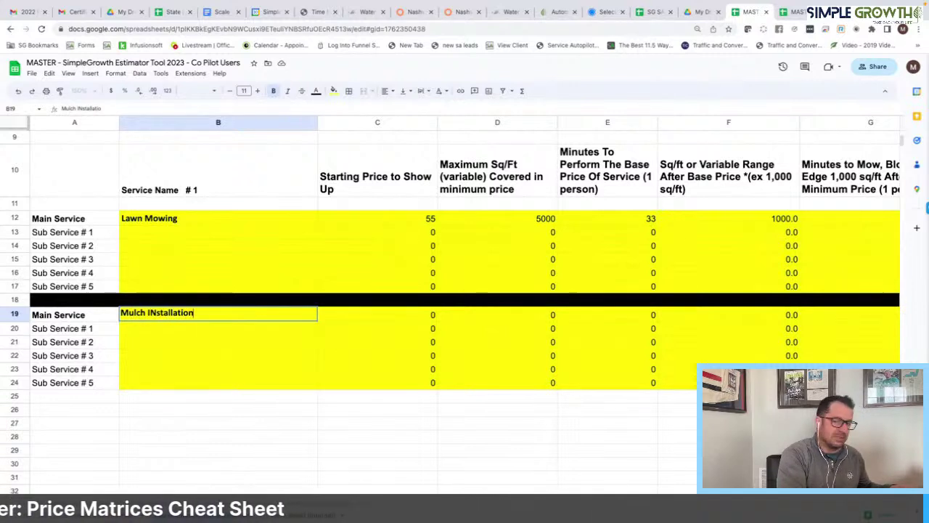
key("Return")
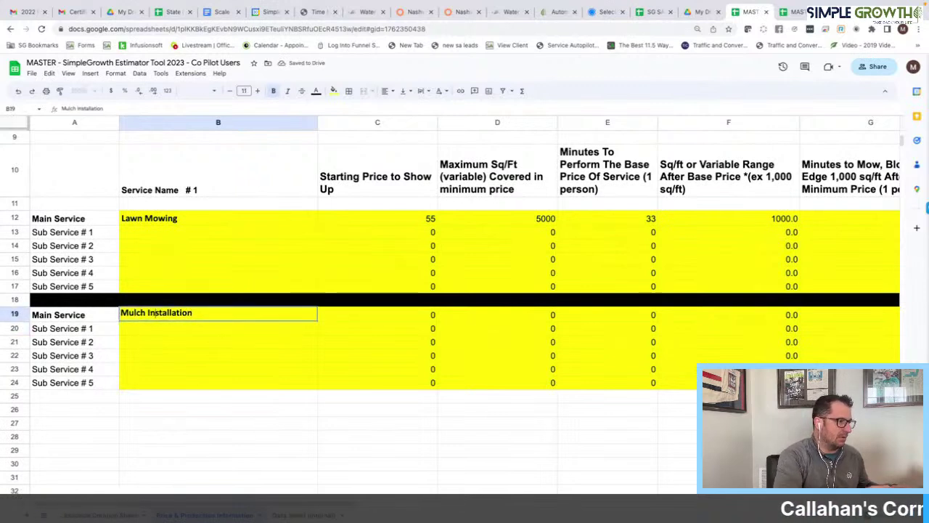
- Name the first sub service under Mulch Installation Delivery Fee
key("Return")
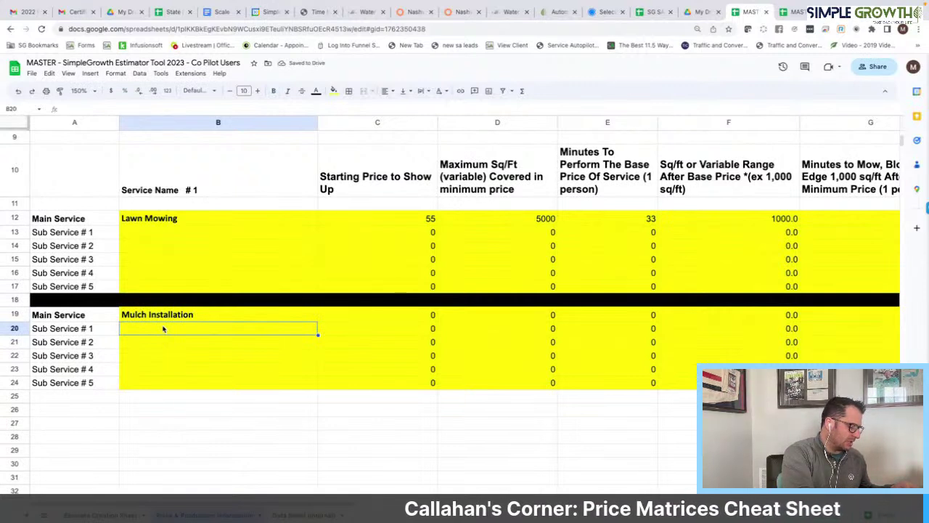
type("De")
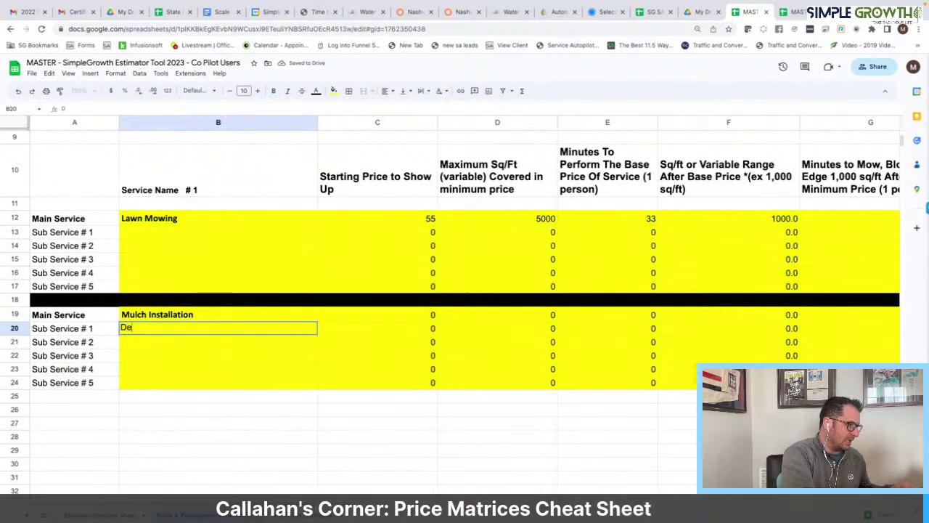
type("livery ")
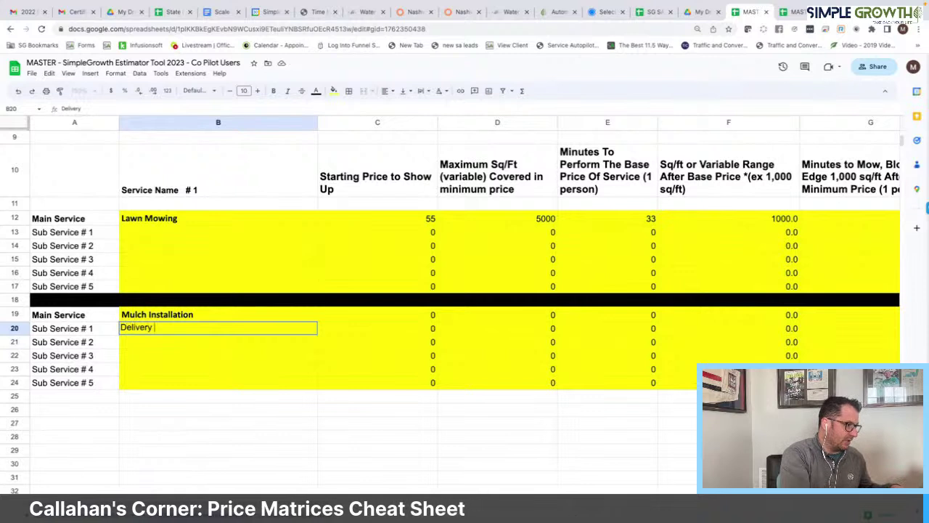
type("Fee")
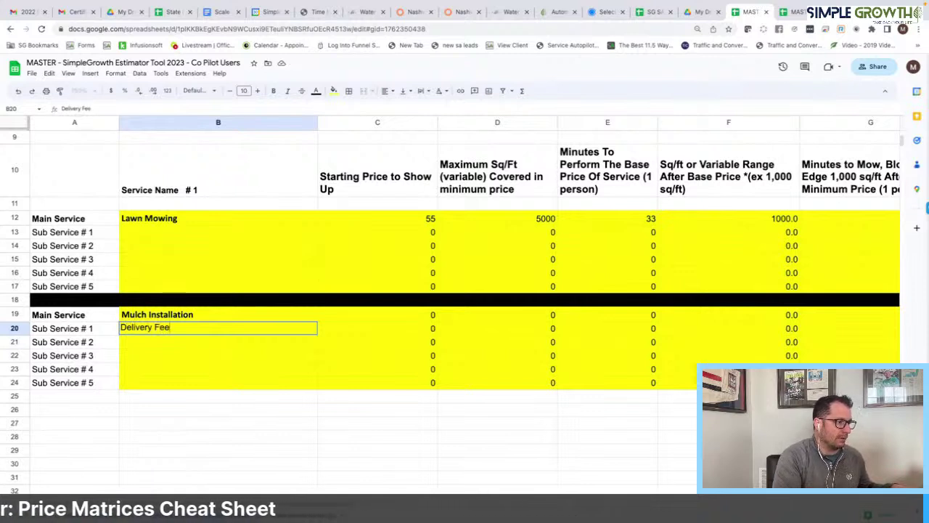
key("Return")
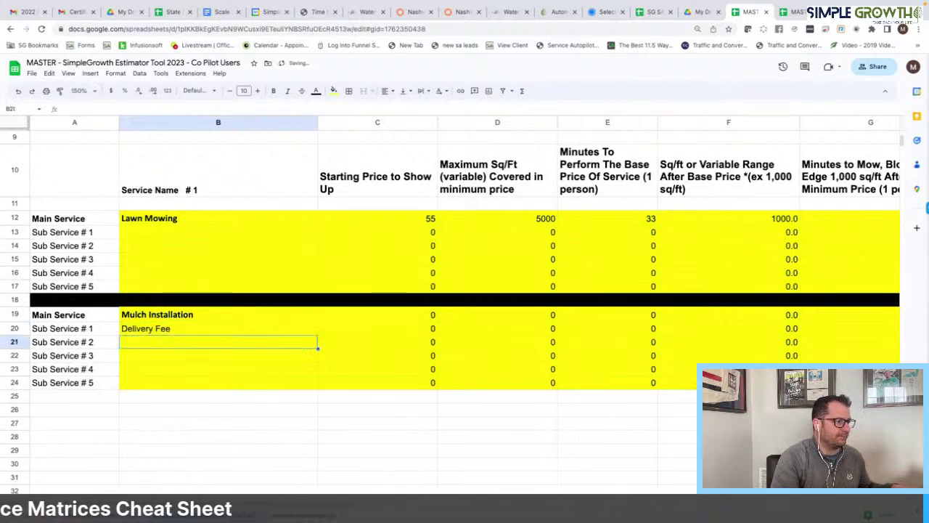
- Set Mulch Installation's starting price to 110, its maximum sq ft in the minimum price to 100 and its base service minutes to 60
left_click(394, 317)
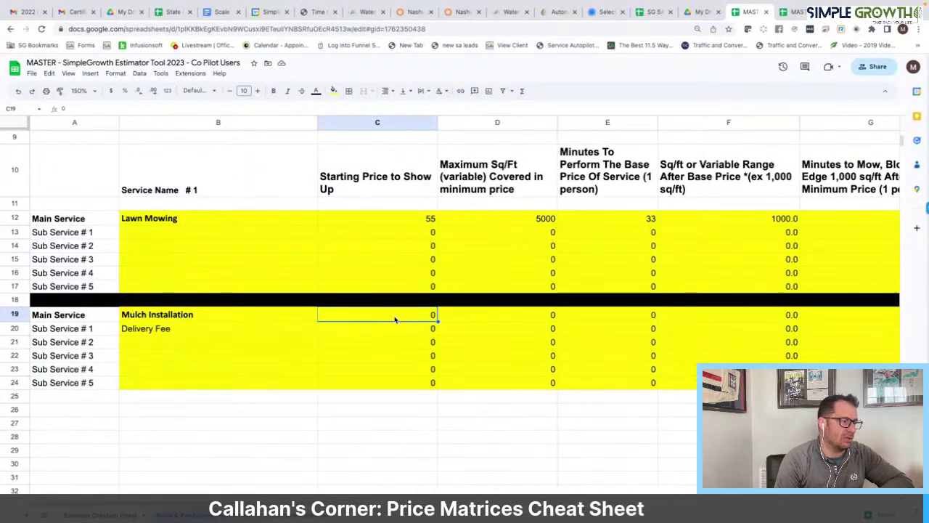
type("10")
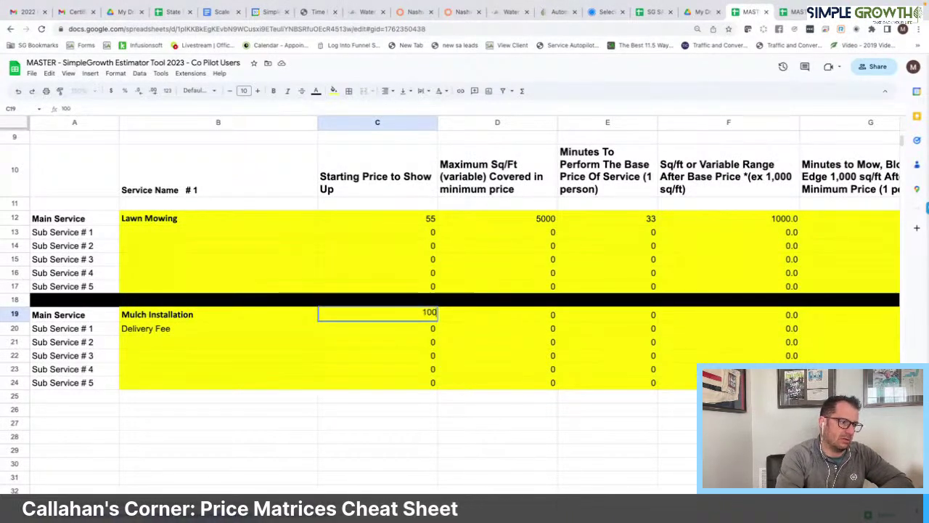
key("BackSpace")
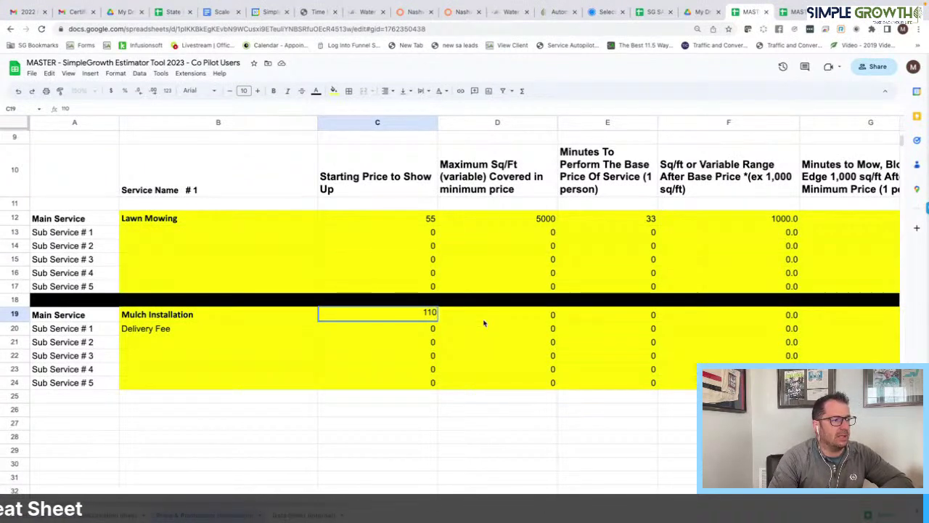
key("Tab")
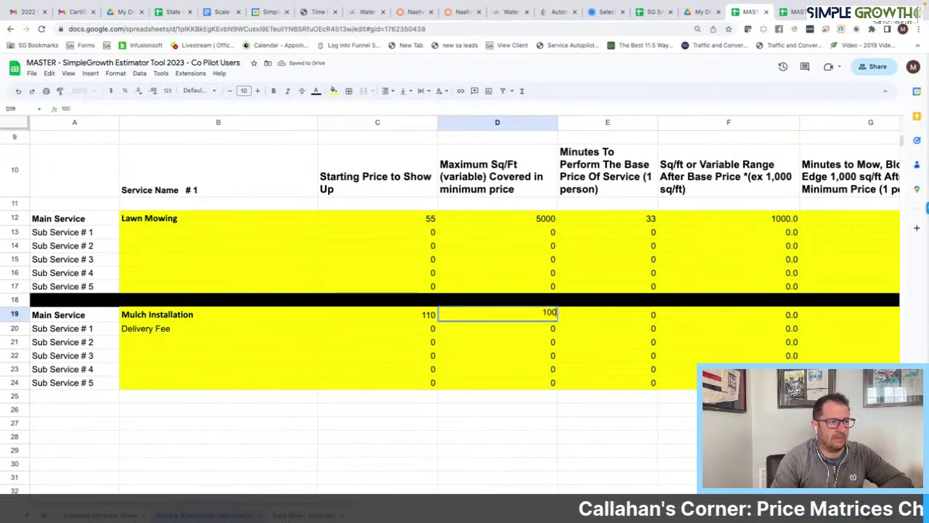
type("100")
left_click(582, 318)
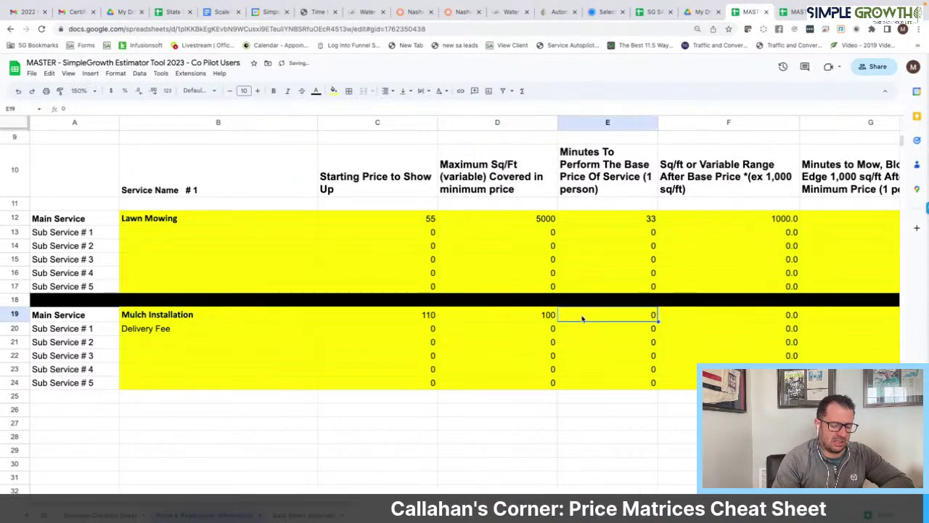
type("60")
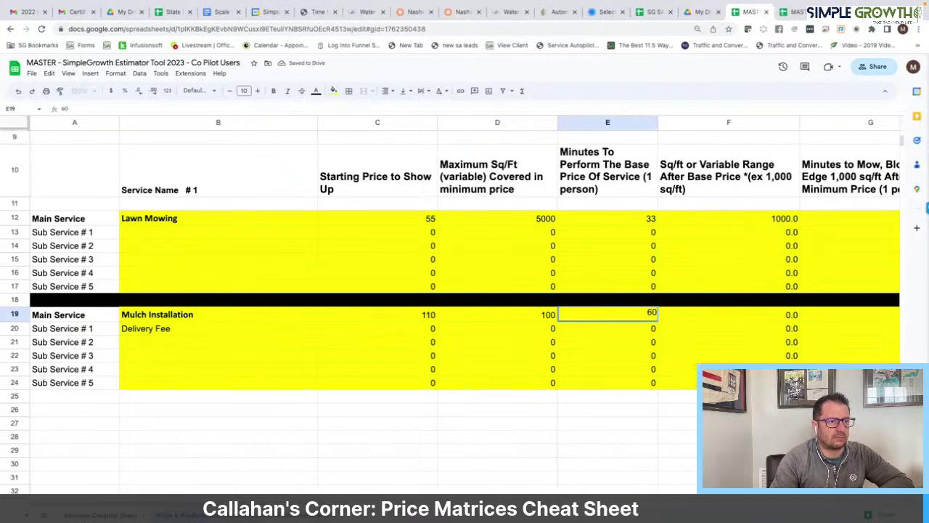
key("Return")
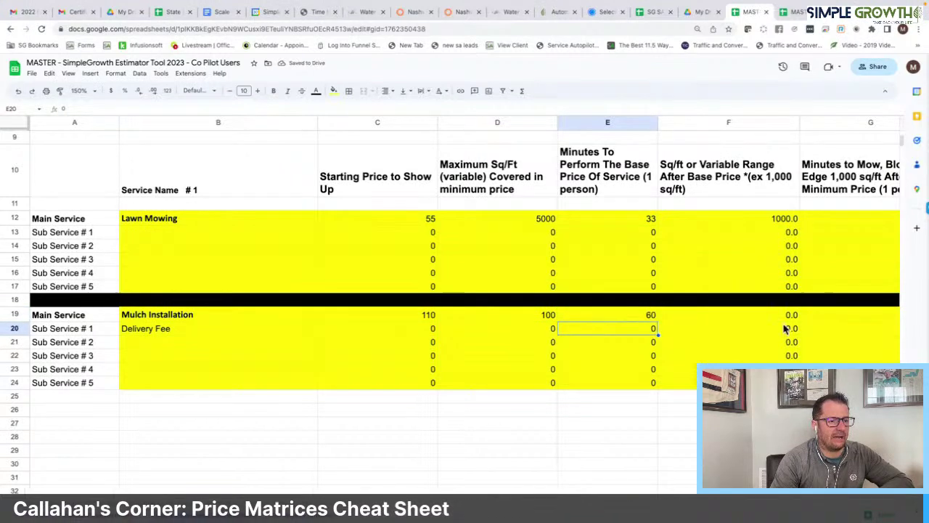
- Set Mulch Installation's variable range after the base price to 100 and its minutes after the minimum price to 60
left_click(778, 317)
type("10")
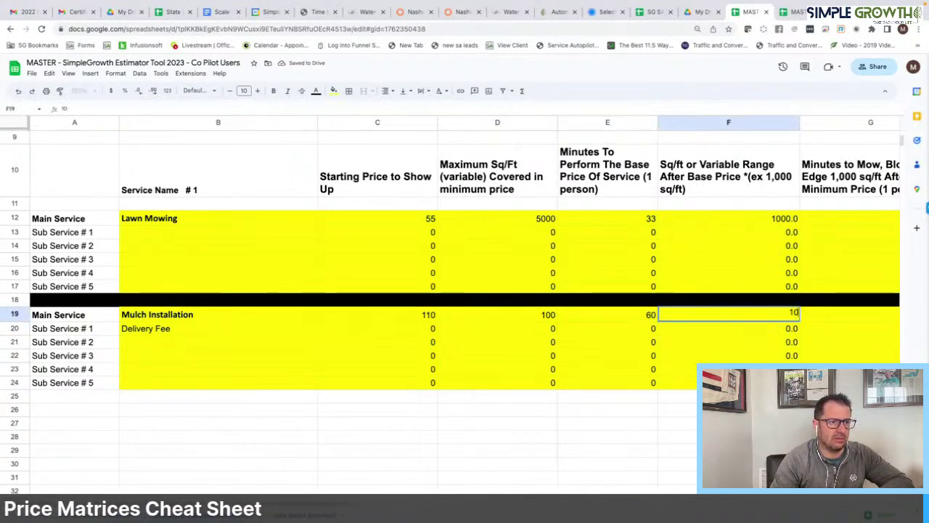
left_click(806, 318)
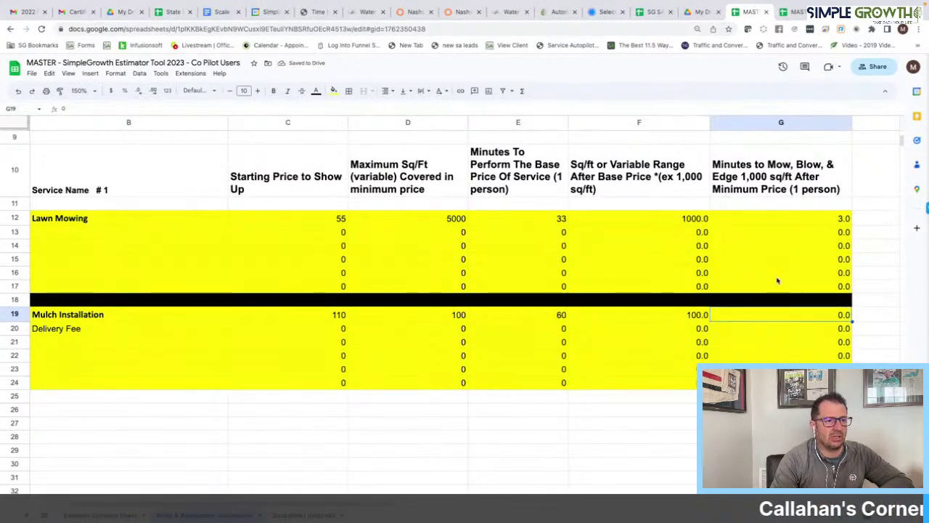
key("Return")
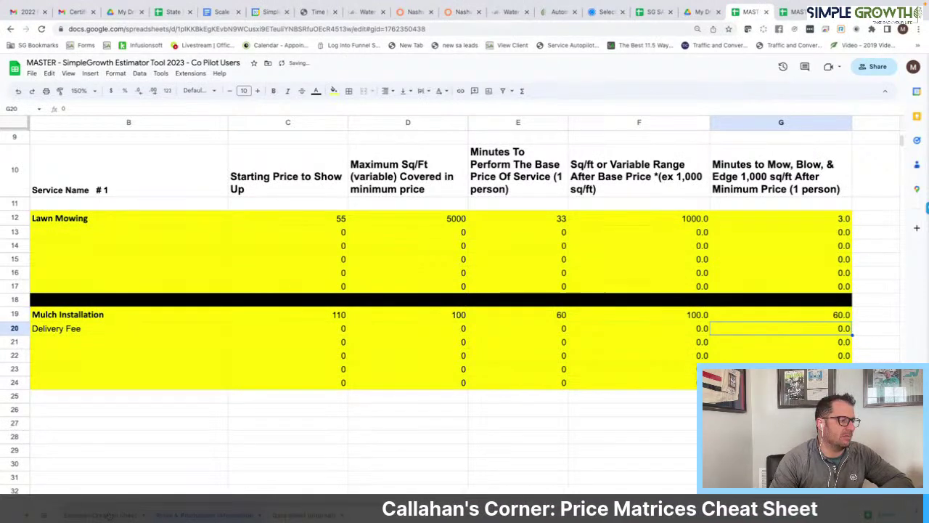
- On the Estimate Creation Sheet, enter 200 as the area being serviced for Mulch Installation and check its price calculation
left_click(105, 514)
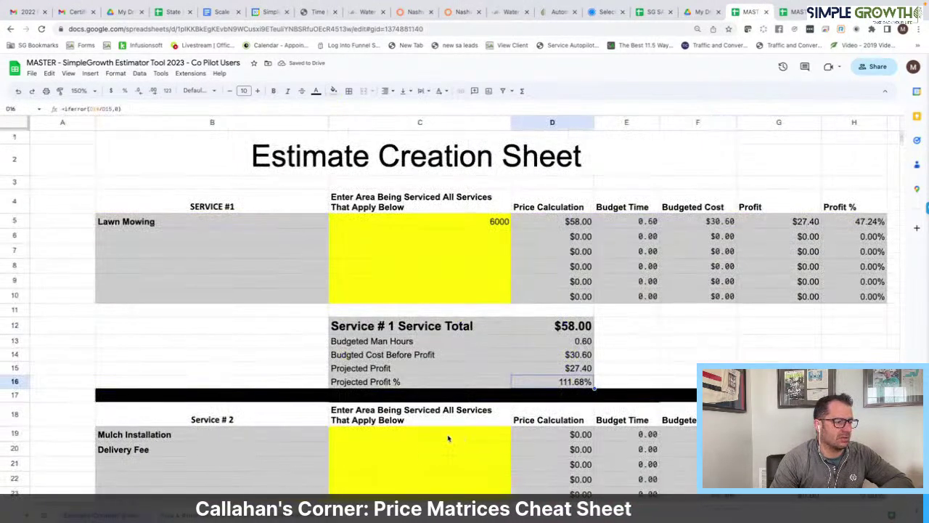
left_click(448, 435)
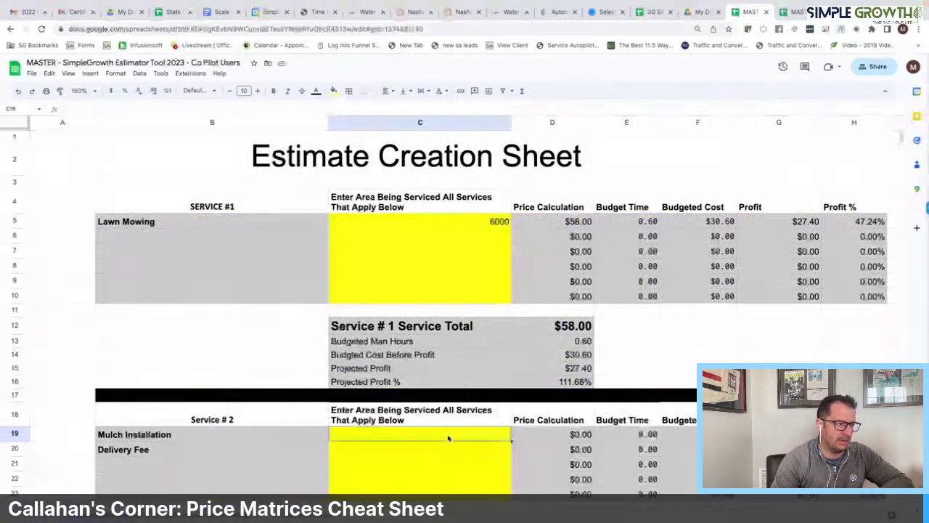
type("200")
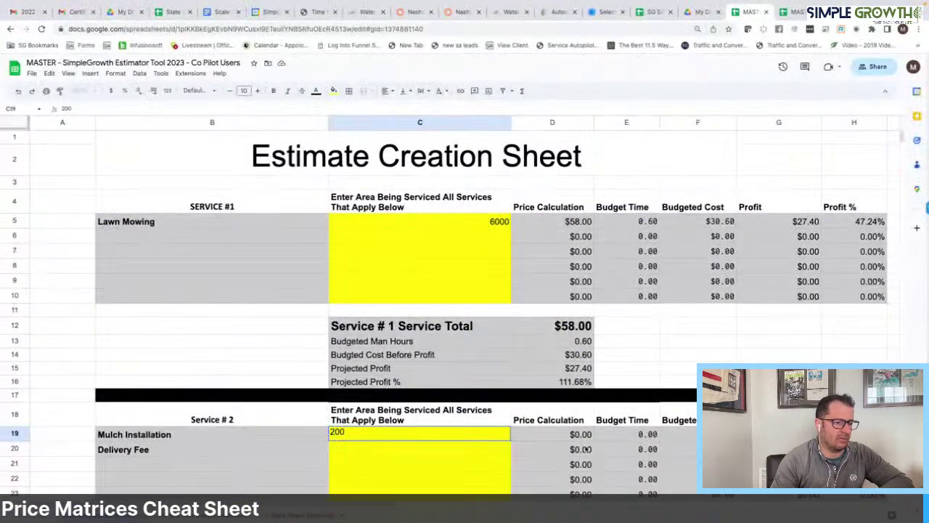
left_click(546, 436)
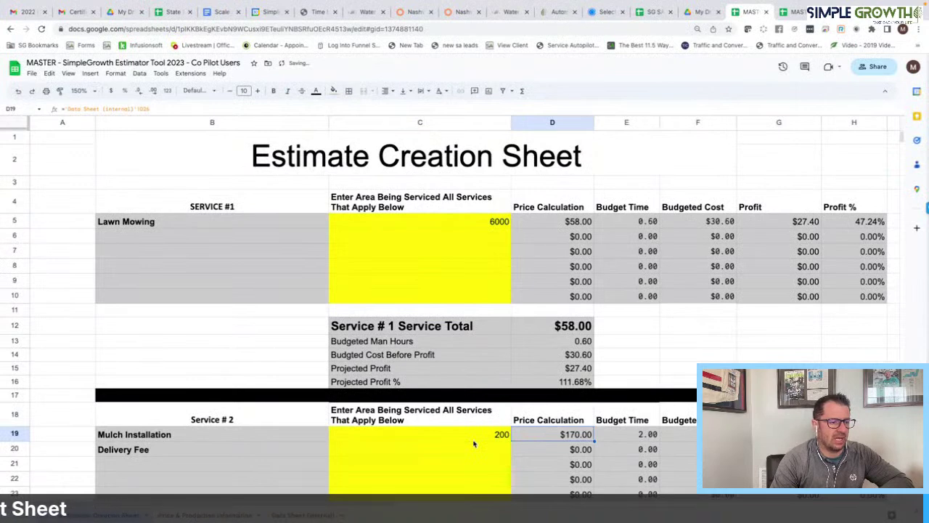
scroll(473, 444, "down", 2)
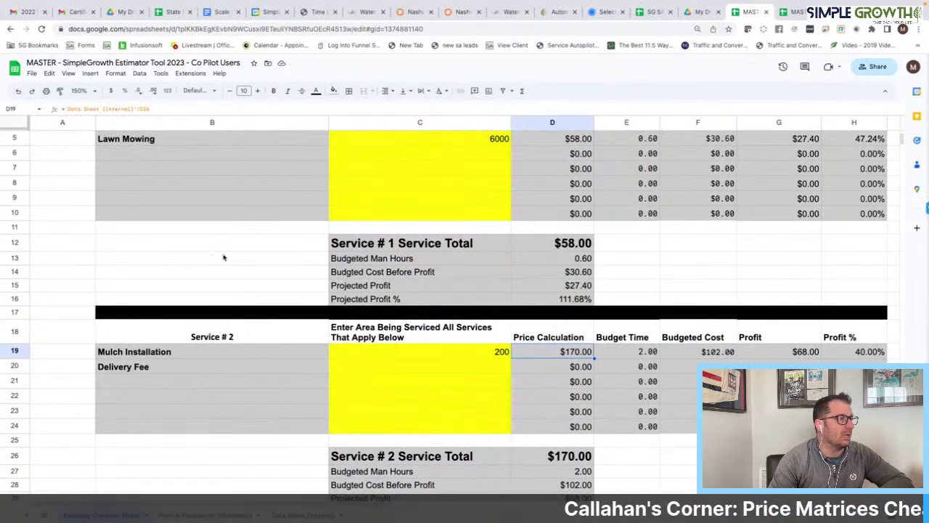
- On the Price & Production Information sheet, set Delivery Fee's starting price to 65, maximum sq ft to 300 and base service minutes to 30
left_click(218, 515)
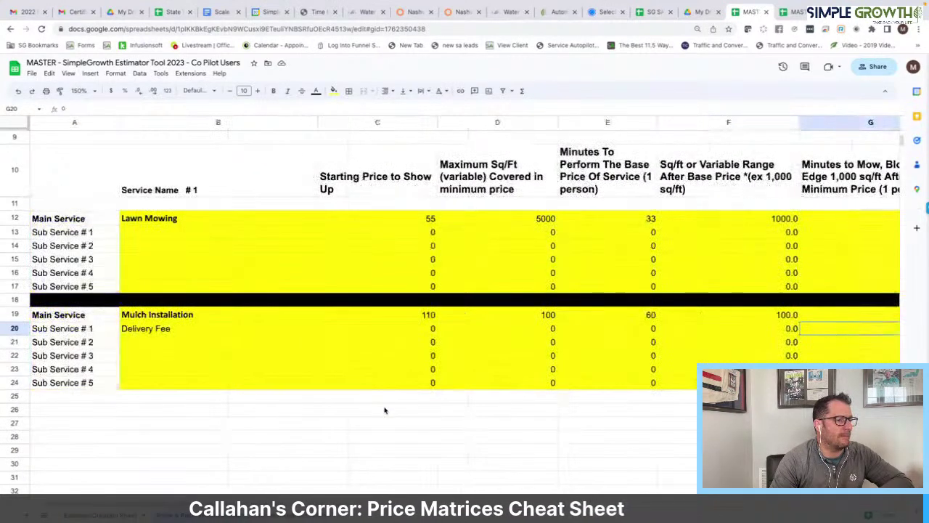
left_click(387, 335)
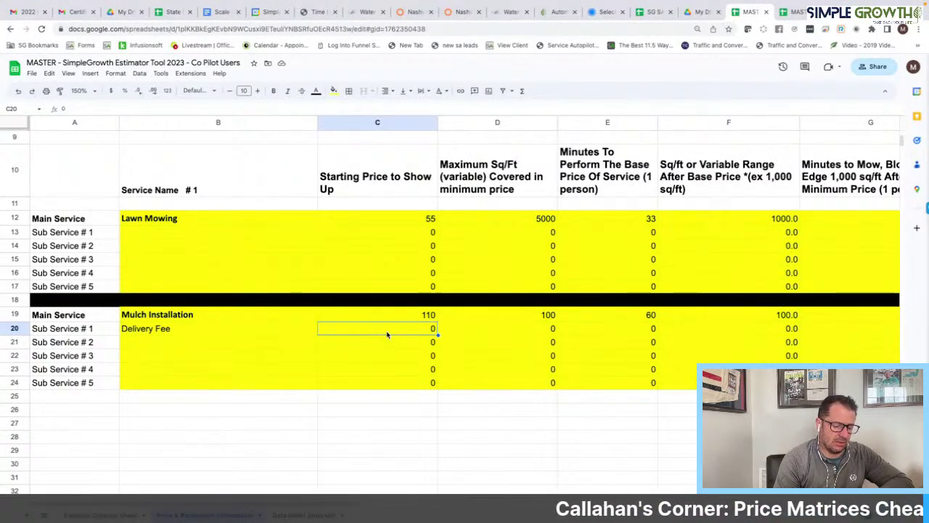
type("65")
key("Return")
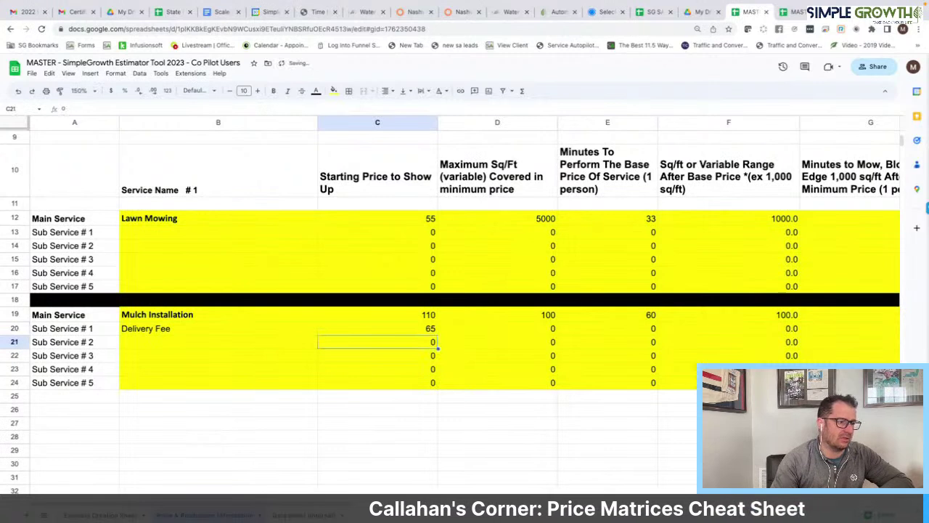
left_click(503, 329)
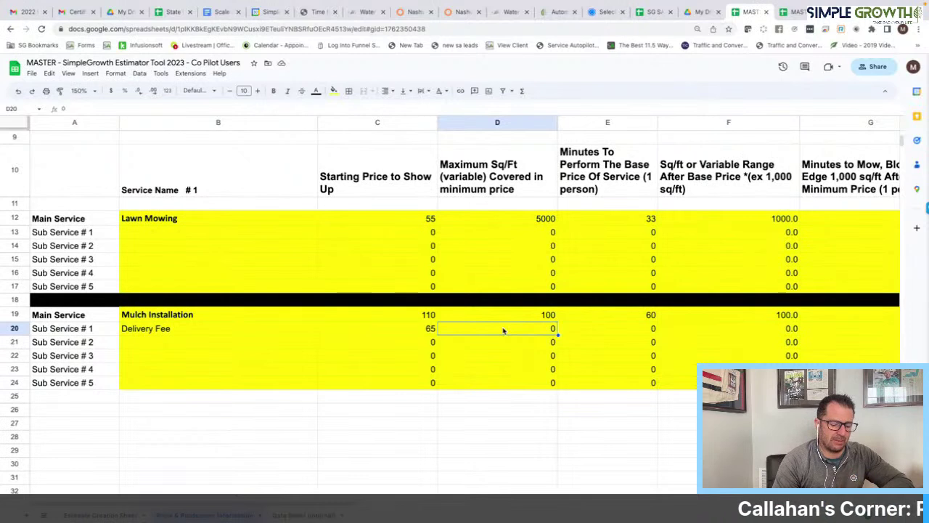
left_click(608, 341)
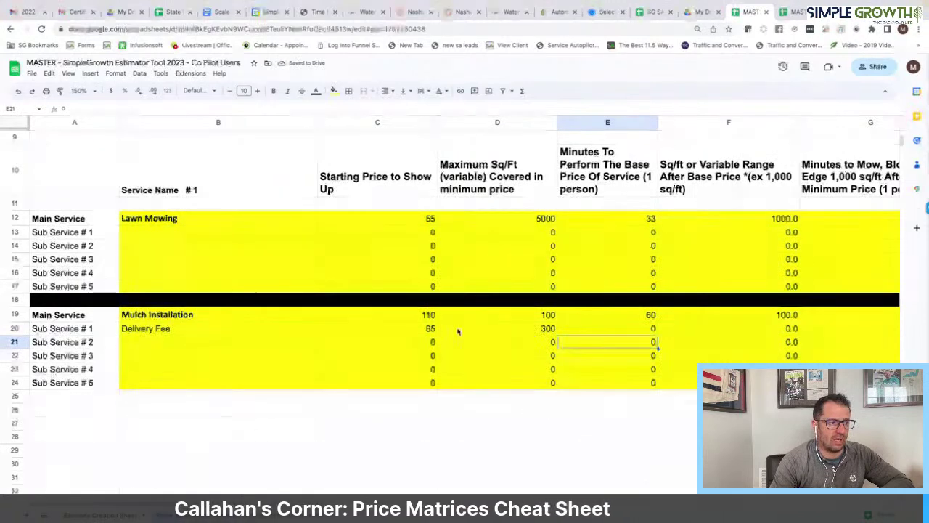
left_click(646, 330)
type("30")
key("Return")
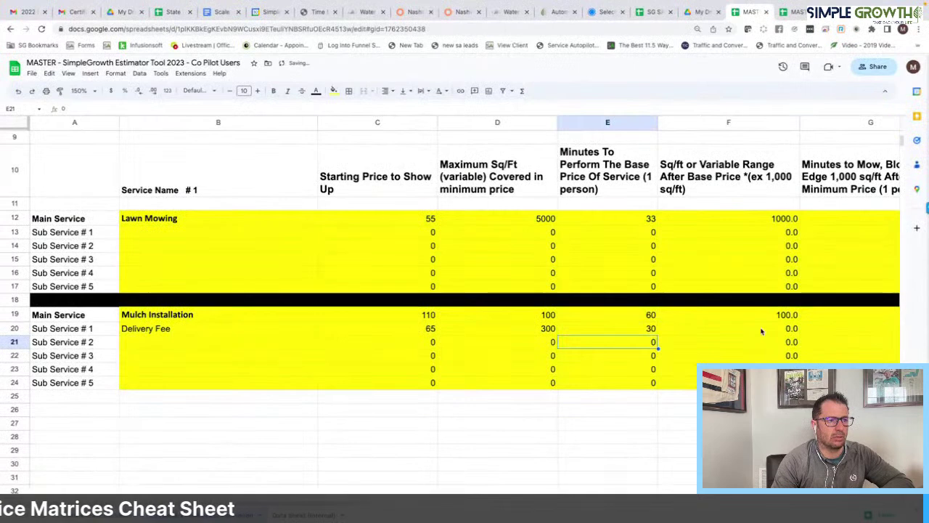
- Set Delivery Fee's variable range after the base price to 300 and its minutes after the minimum price to 30
scroll(762, 332, "right", 2)
left_click(748, 332)
type("30")
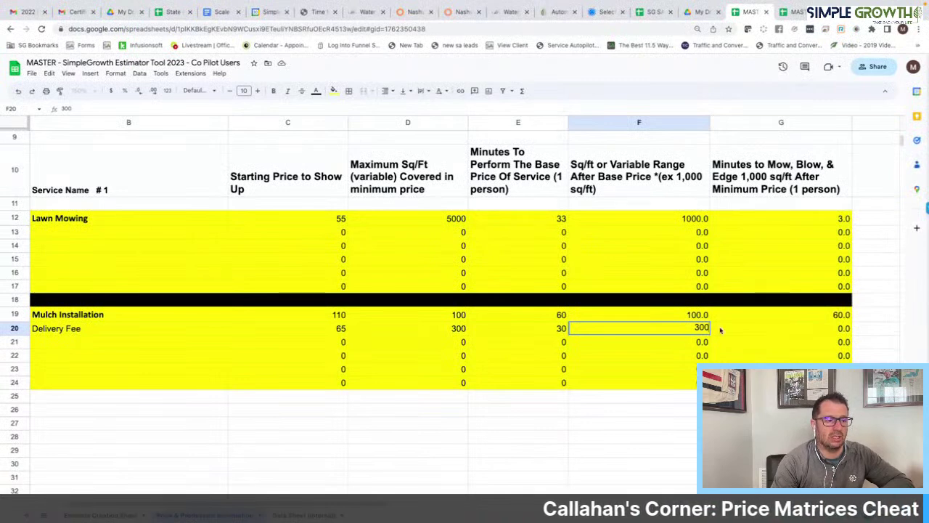
left_click(793, 328)
type("30")
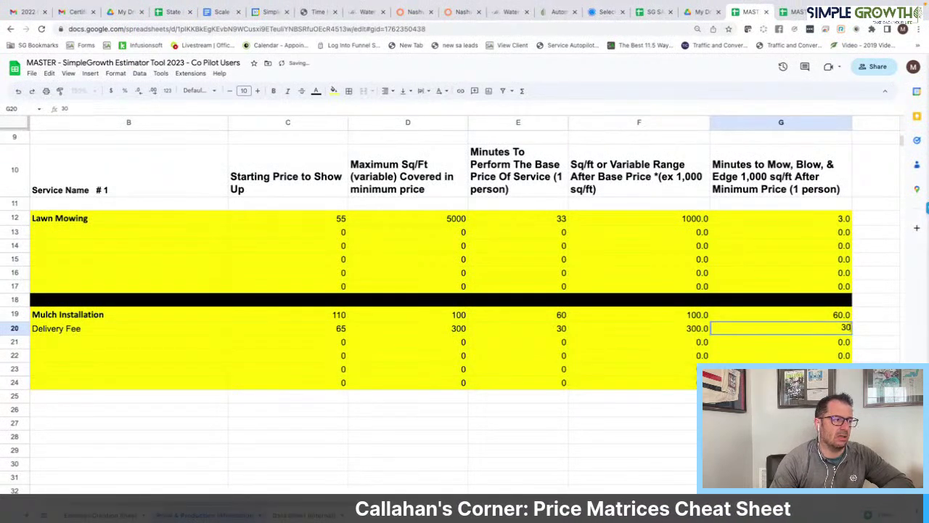
key("Return")
- On the Estimate Creation Sheet, enter 200 as the area being serviced for Delivery Fee
scroll(363, 337, "left", 2)
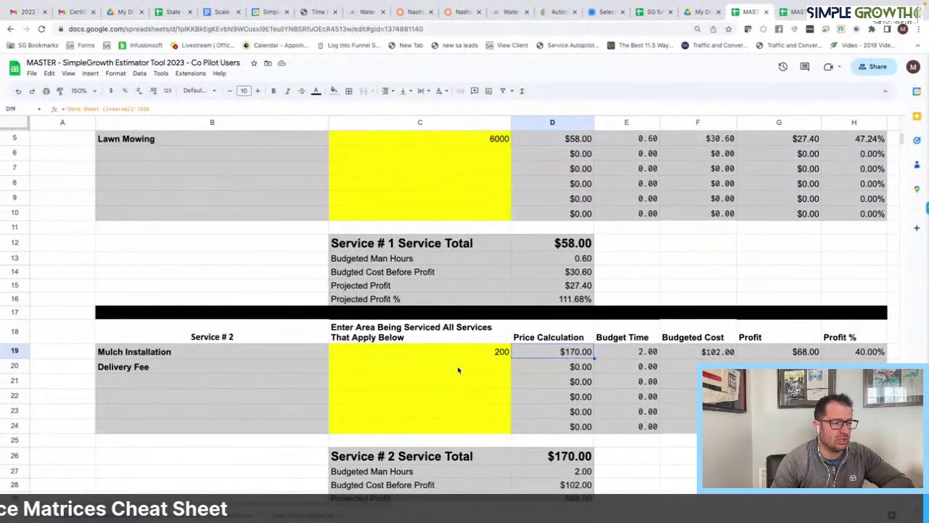
left_click(459, 370)
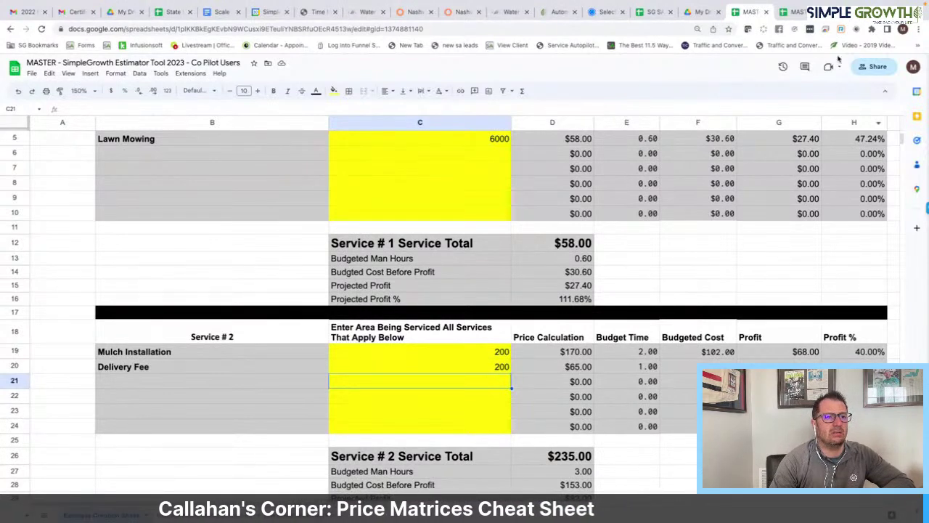
- Switch to the simplegrowthsystems.com homepage and view its address and content
key("ctrl+9")
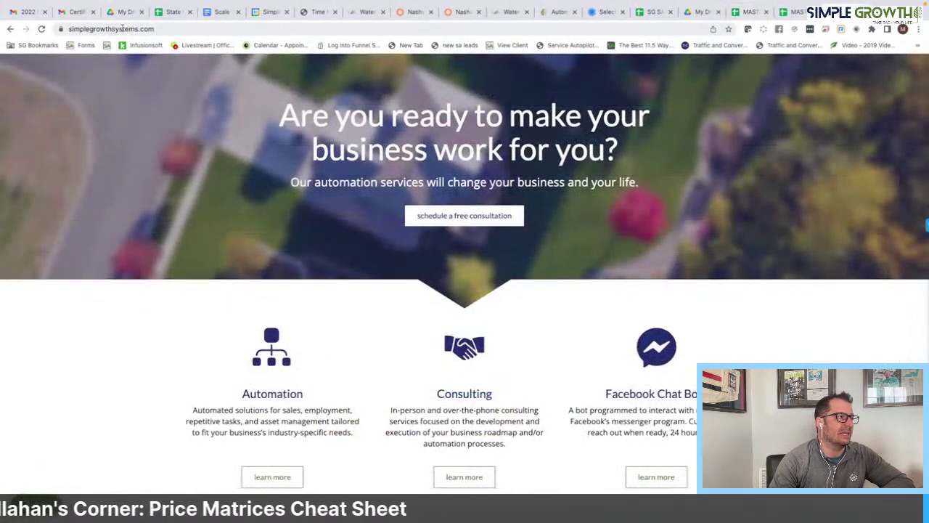
left_click(122, 29)
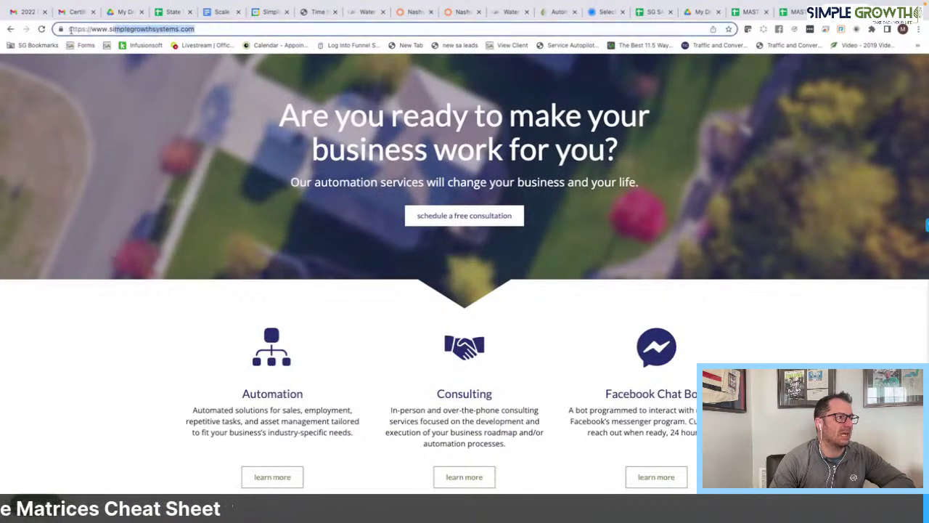
scroll(96, 435, "down", 1)
key("Return")
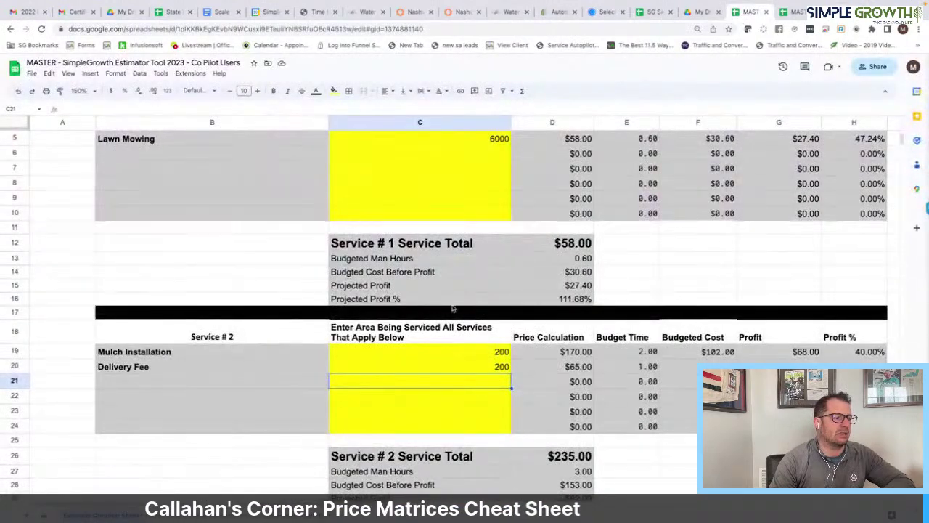
- Back on the Estimate Creation Sheet, change the area being serviced for Lawn Mowing to 7000
scroll(428, 314, "up", 3)
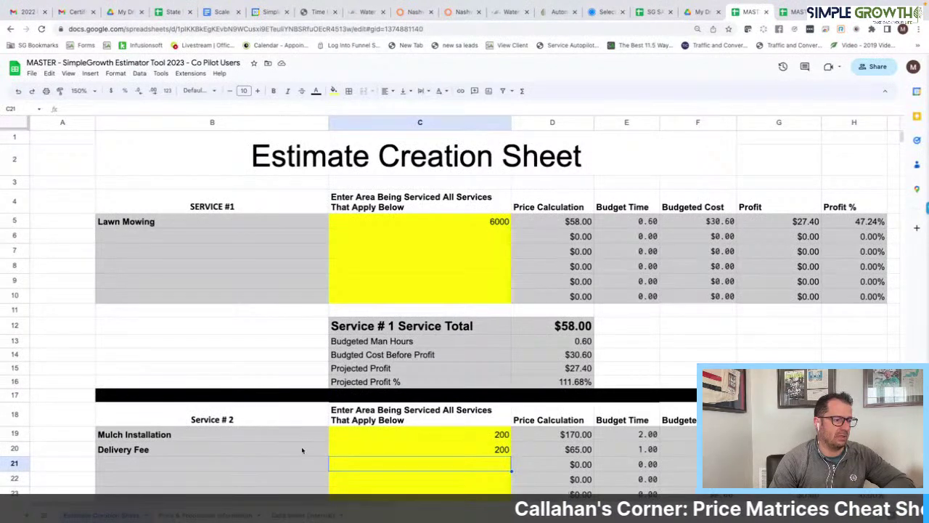
left_click(192, 515)
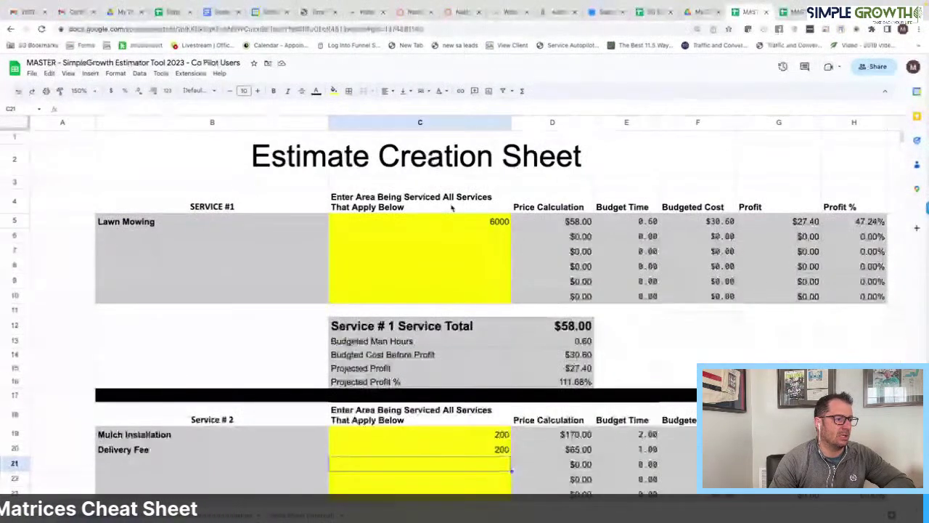
left_click(459, 227)
type("700")
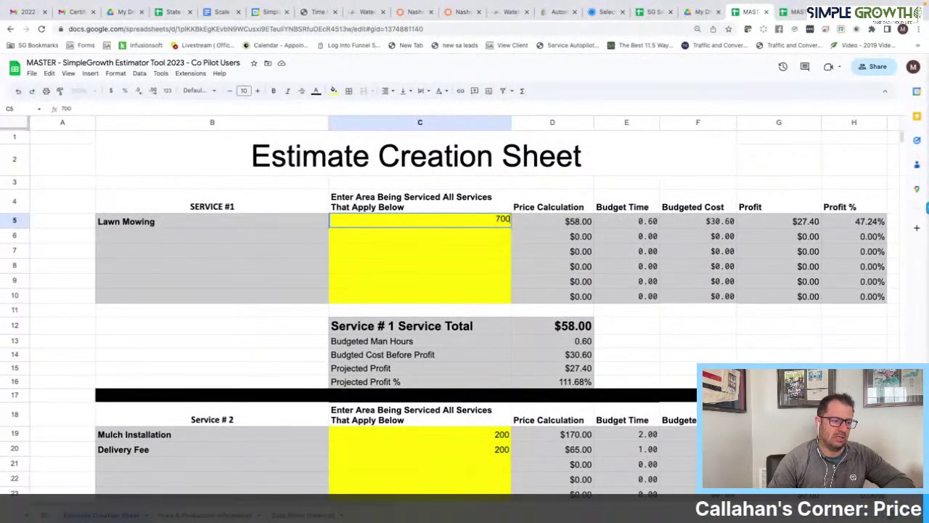
type("0")
key("Return")
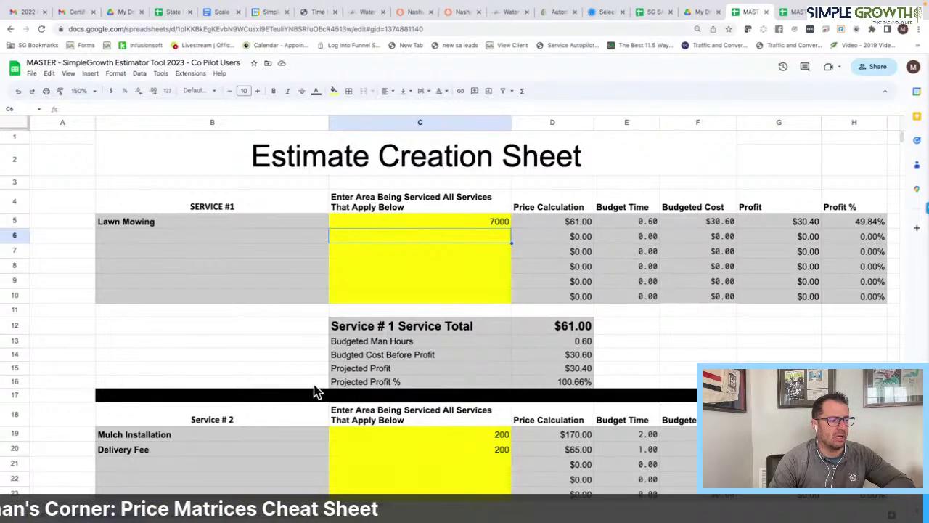
- Return to the simplegrowthsystems.com site and place the cursor in the SG Help Team live chat's message field
left_click(564, 388)
scroll(460, 389, "down", 5)
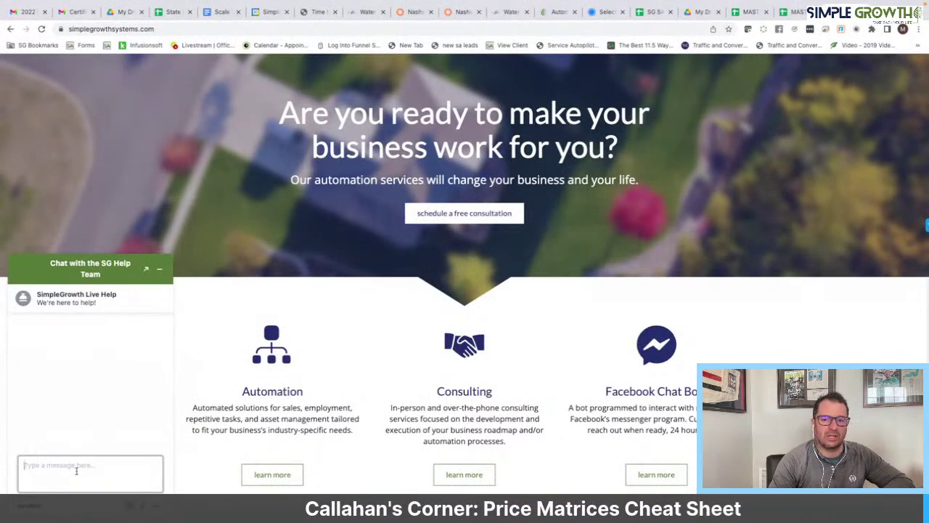
left_click(76, 471)
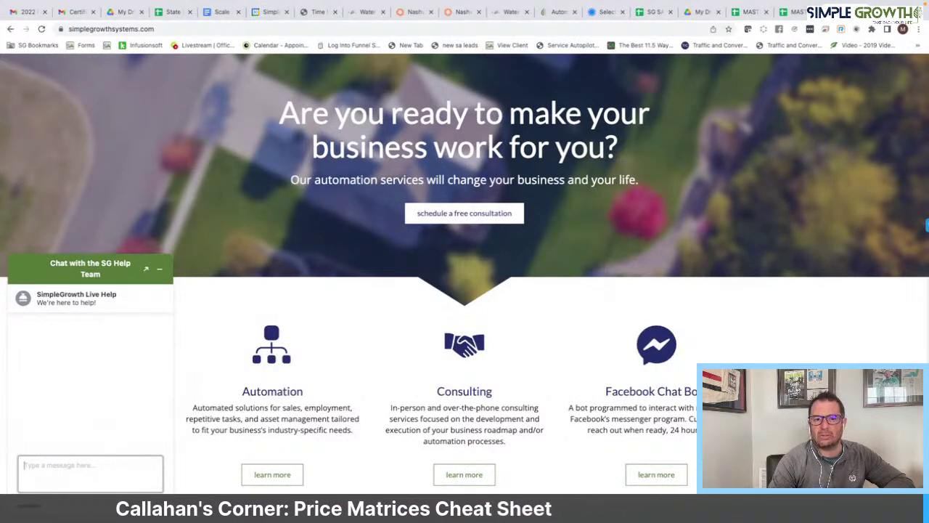